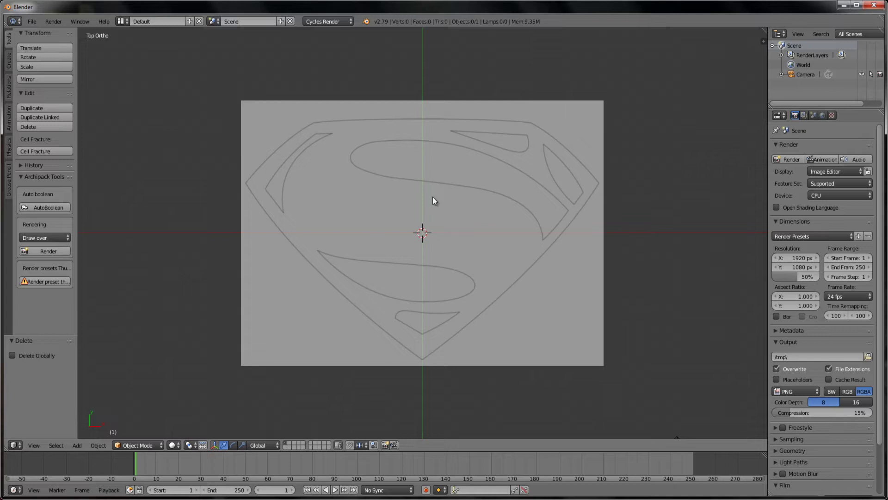
Add a plane over the reference sketch, delete its left half, and add a Mirror modifier.
key(shift+a)
click(459, 198)
key(Tab)
key(a)
key(x)
click(413, 319)
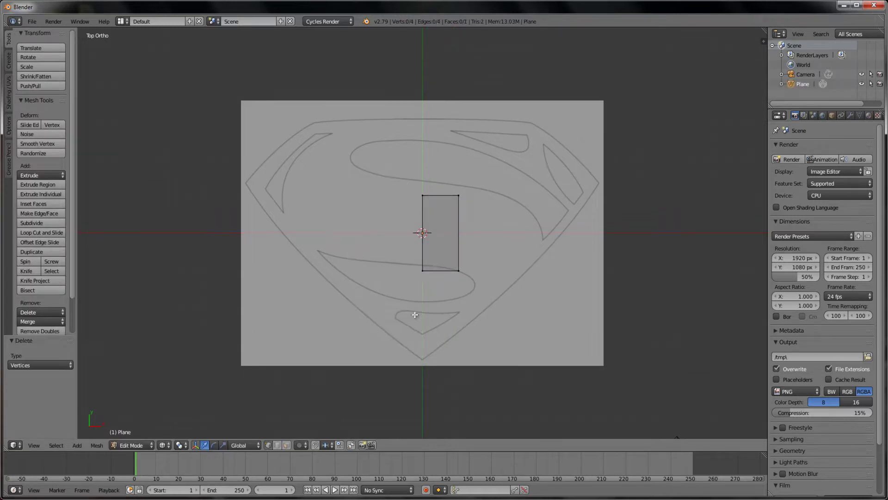
scroll(415, 314, up, 2)
click(850, 115)
click(826, 148)
click(657, 240)
Reduce the plane to one corner vertex and move it onto the emblem's top edge.
key(a)
right_click(474, 180)
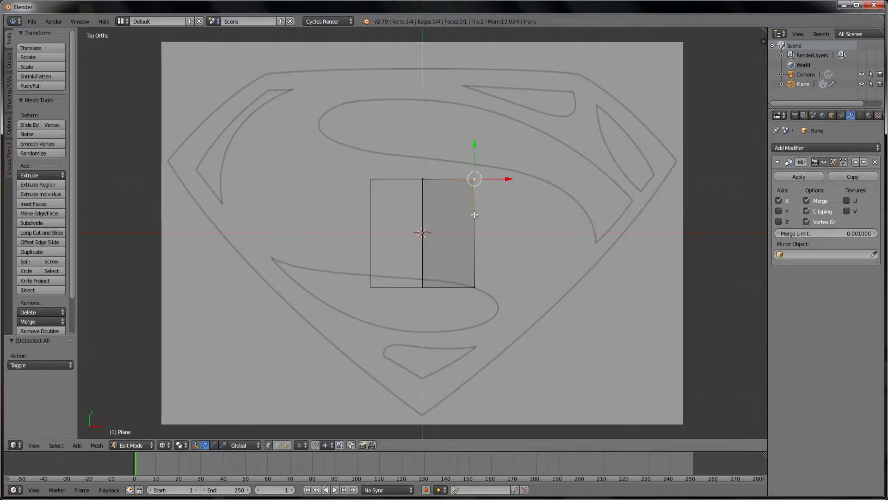
key(g)
key(y)
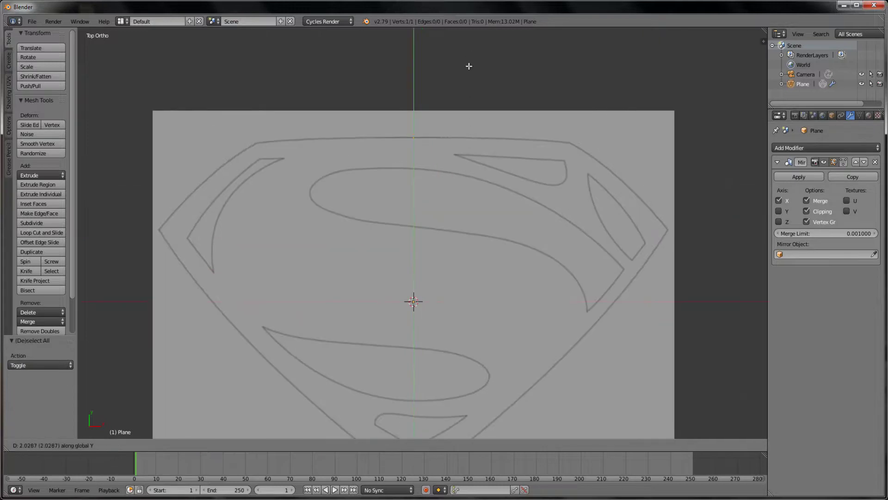
click(469, 66)
scroll(423, 103, up, 3)
Extrude single vertices along the emblem's top edge outline.
key(KP_Decimal)
ctrl+click(525, 230)
scroll(390, 219, up, 2)
key(e)
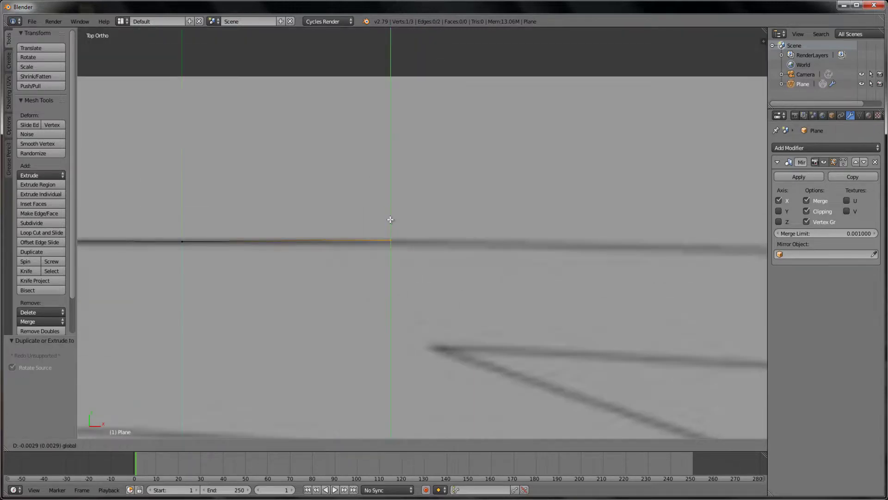
click(390, 219)
key(e)
click(510, 223)
scroll(509, 223, down, 4)
key(e)
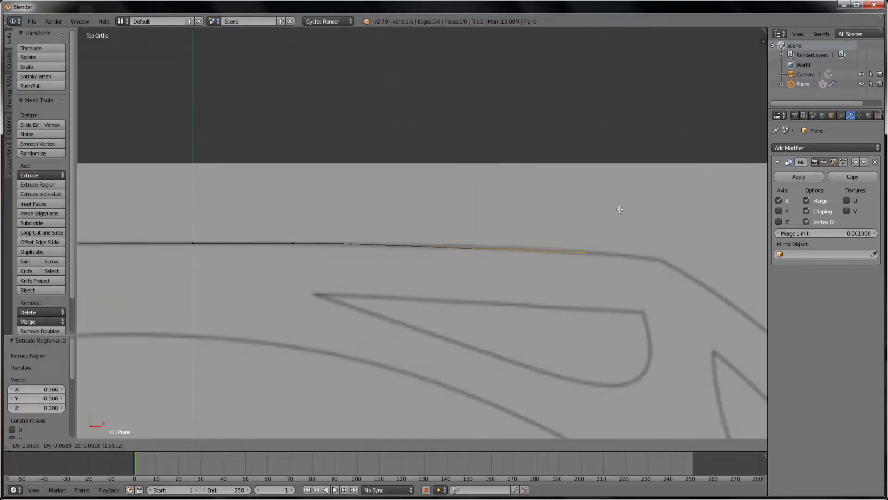
click(693, 216)
Continue extruding points down the right shoulder curve to the emblem's right corner.
key(e)
click(495, 170)
key(e)
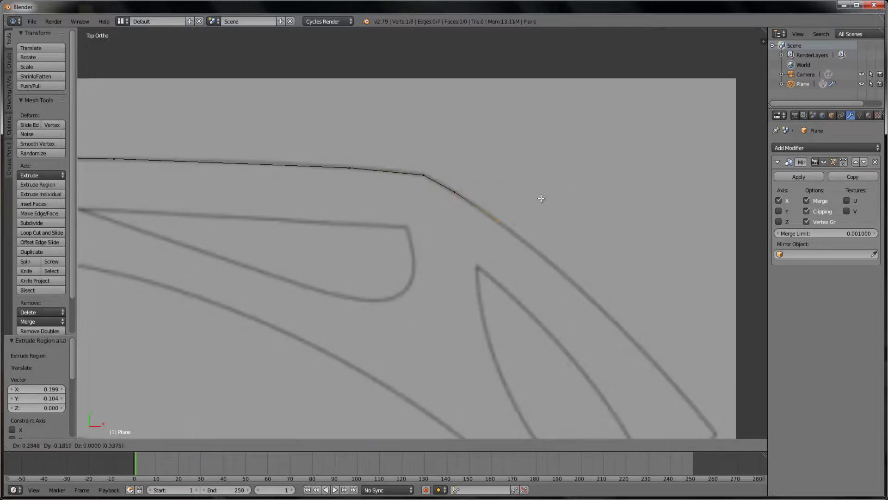
click(540, 196)
key(e)
click(495, 165)
key(e)
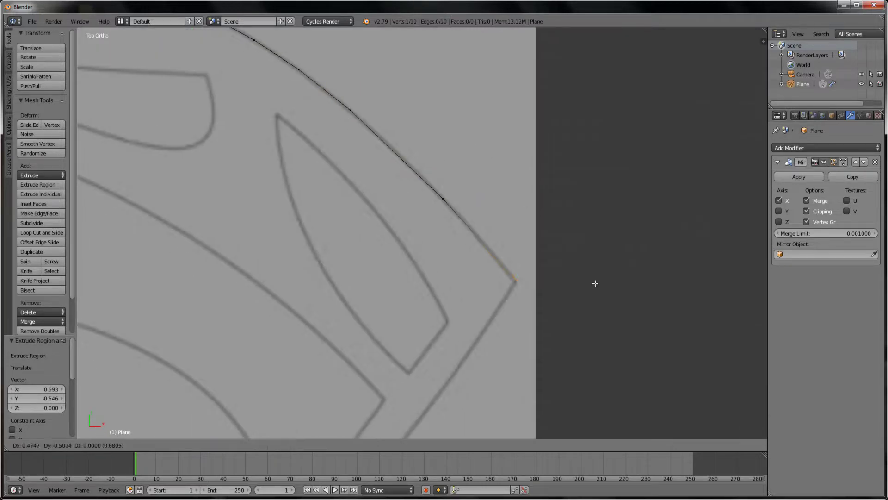
click(595, 283)
Extrude points from the right corner down the lower right edge.
key(e)
click(583, 188)
key(e)
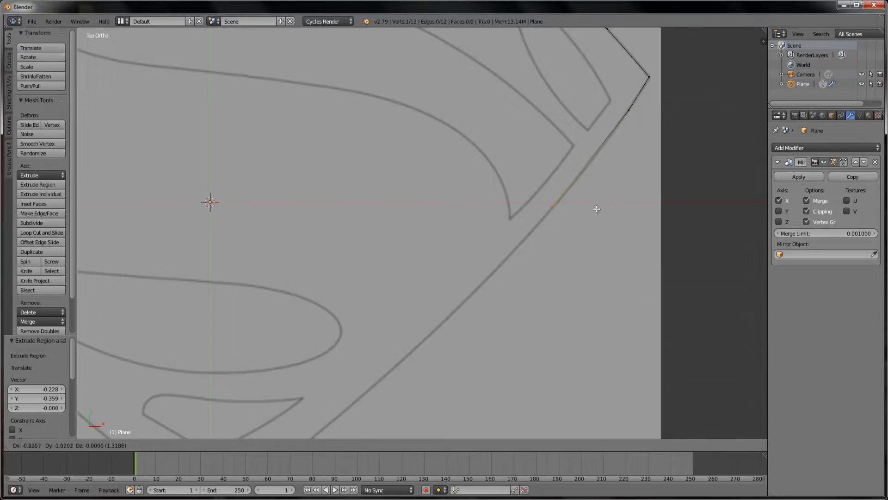
click(596, 209)
key(e)
click(494, 232)
scroll(230, 139, down, 3)
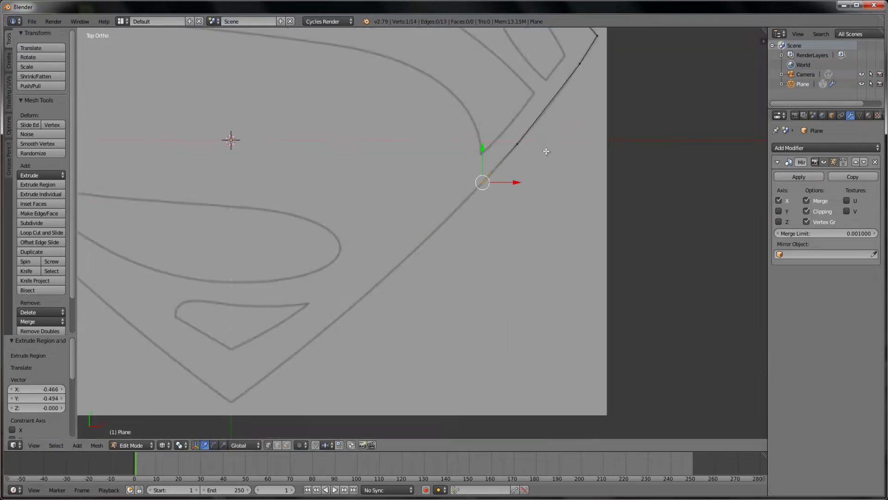
scroll(145, 99, up, 3)
scroll(546, 183, down, 3)
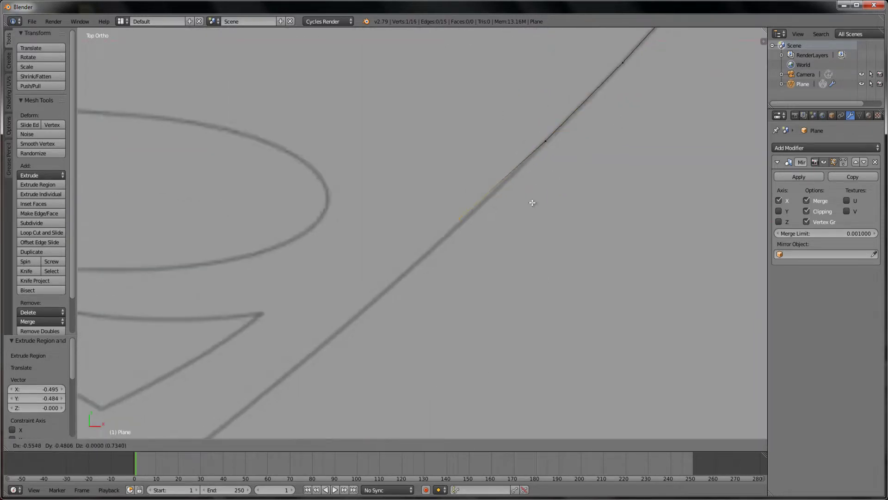
Extrude the last points along the diagonal edge to the emblem's bottom tip.
key(e)
click(620, 85)
key(e)
click(480, 218)
scroll(480, 218, up, 4)
key(e)
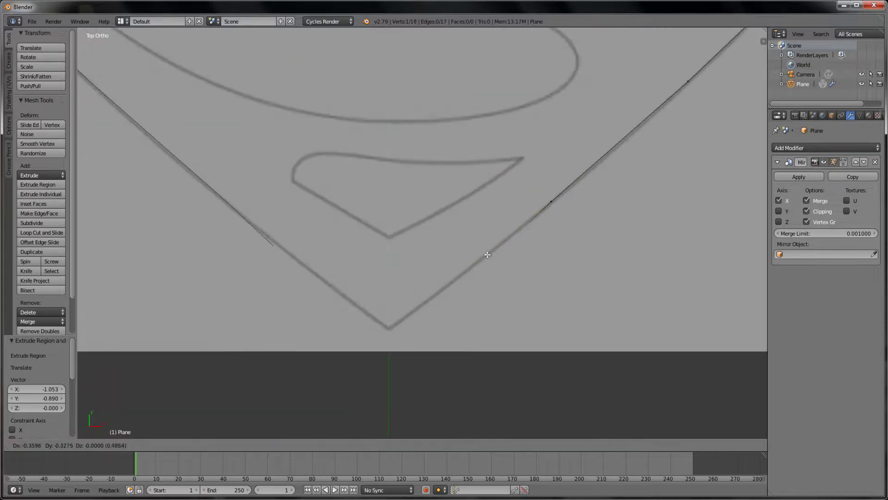
click(456, 273)
scroll(457, 274, up, 4)
key(e)
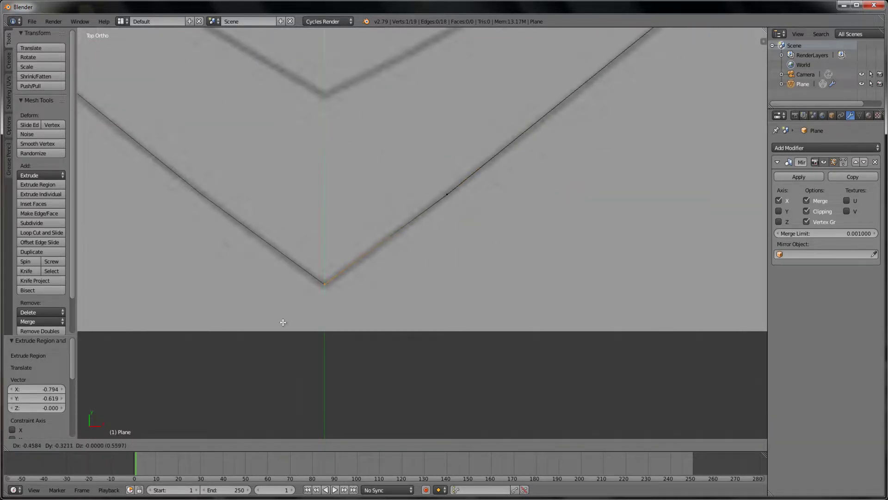
click(283, 322)
scroll(295, 377, down, 6)
Smooth the traced outline with a Subdivision Surface modifier.
key(Tab)
key(ctrl+3)
key(Tab)
scroll(365, 203, up, 4)
Loop-cut the upper and lower corner edges at their midpoints.
scroll(399, 256, up, 2)
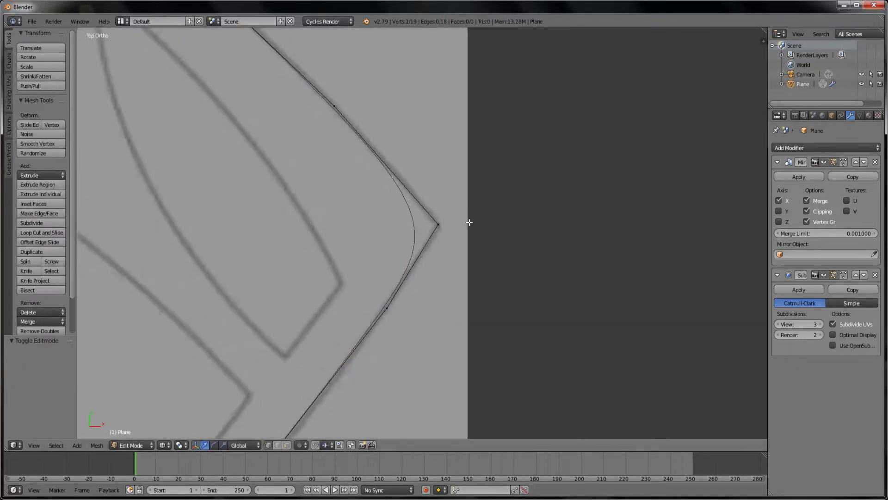
key(ctrl+r)
click(422, 188)
right_click(423, 188)
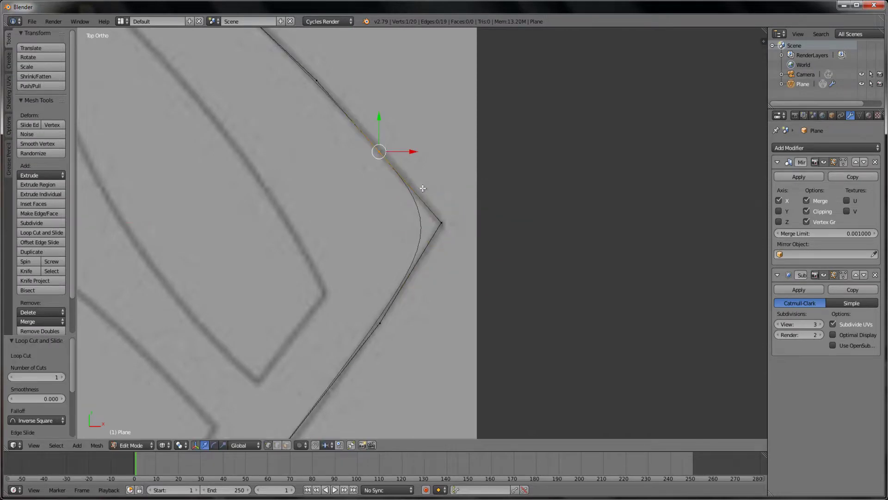
key(ctrl+r)
click(448, 217)
right_click(447, 217)
Extrude the entire outline straight up along Z into a wall.
key(Tab)
key(Home)
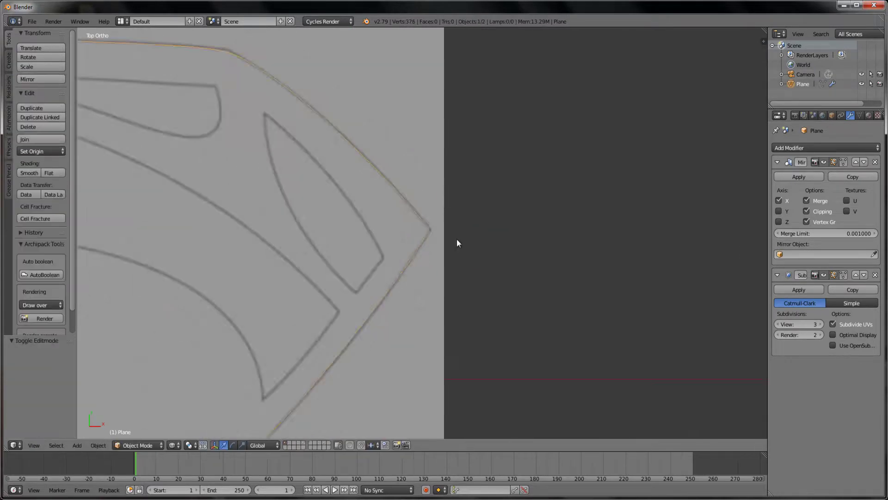
key(Tab)
mouse_move(484, 221)
middle_down()
mouse_move(505, 214)
mouse_move(454, 228)
middle_up()
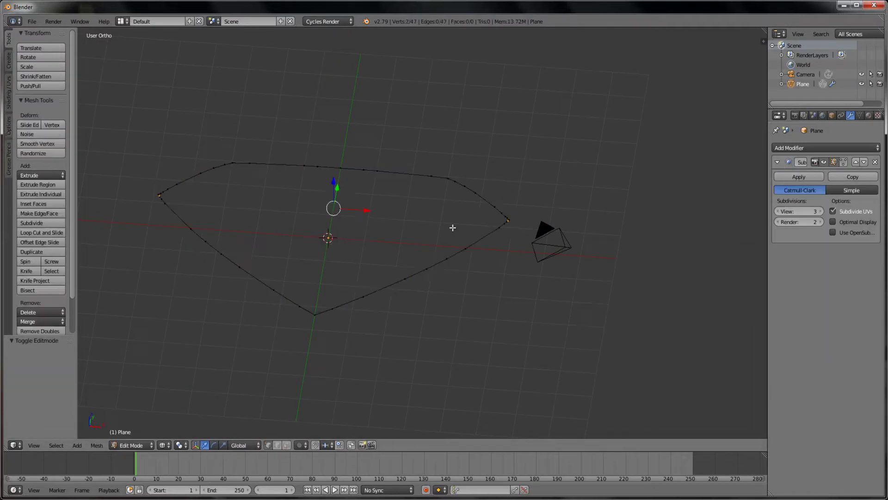
key(a)
key(e)
key(z)
click(472, 110)
key(z)
Apply smooth shading to the wall and inspect its side surface.
middle_drag(414, 155, 427, 228)
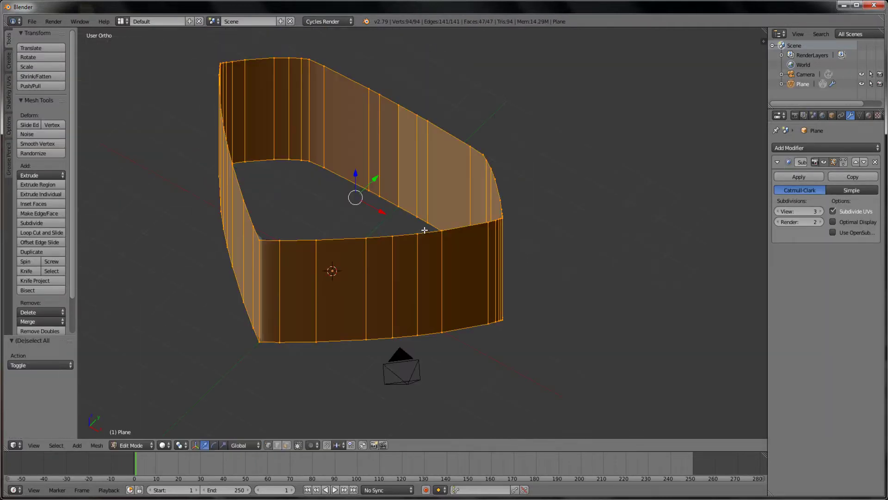
key(Tab)
click(29, 173)
middle_drag(76, 163, 206, 293)
scroll(371, 167, up, 5)
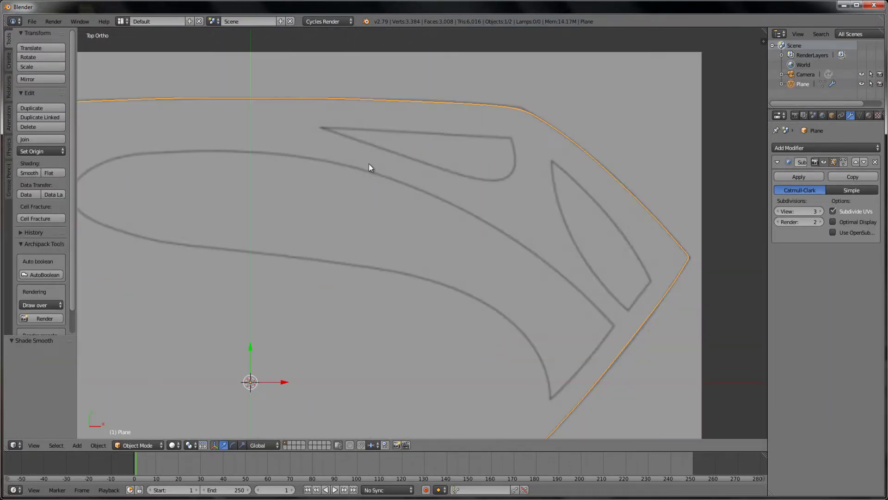
middle_drag(371, 167, 276, 446)
Delete one vertical edge of the wall, then hide the wall and return to top view.
key(Tab)
key(a)
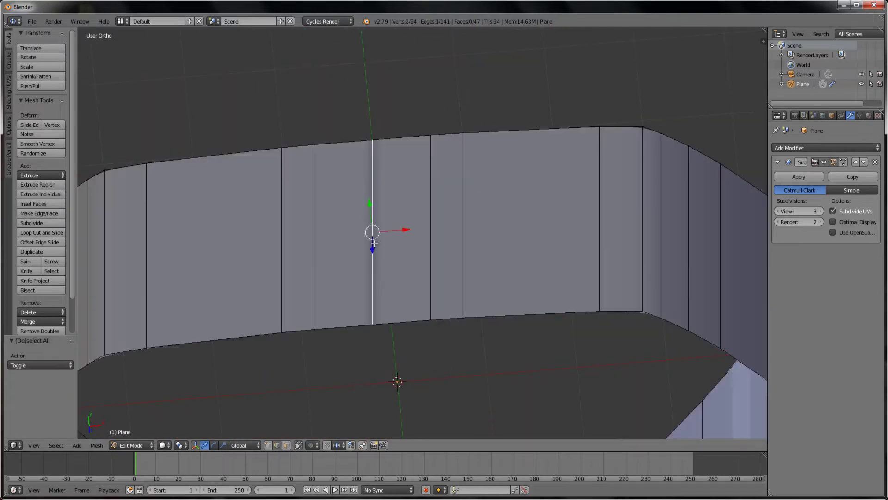
key(x)
click(351, 200)
key(KP_7)
scroll(388, 214, down, 5)
mouse_move(389, 215)
middle_down()
mouse_move(359, 139)
mouse_move(366, 225)
middle_up()
key(Tab)
key(h)
key(KP_7)
Add a new plane and delete all but one of its vertices.
scroll(414, 243, up, 2)
key(shift+a)
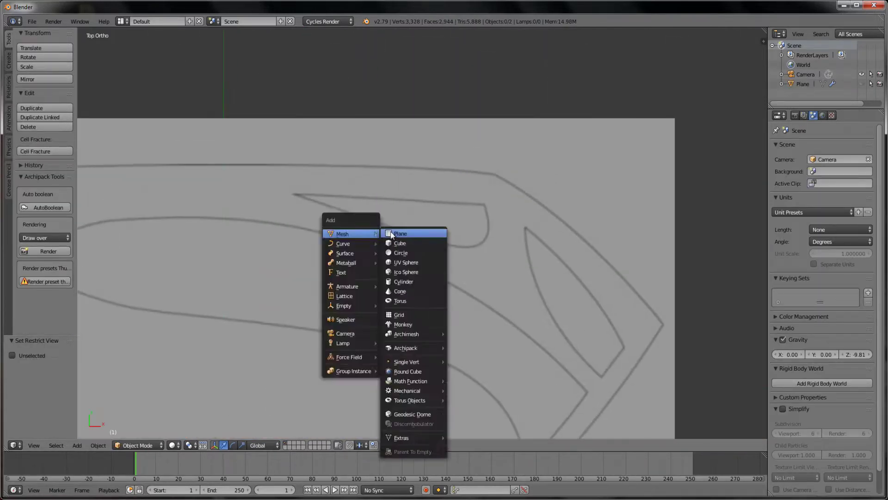
click(391, 234)
key(Tab)
right_click(468, 174)
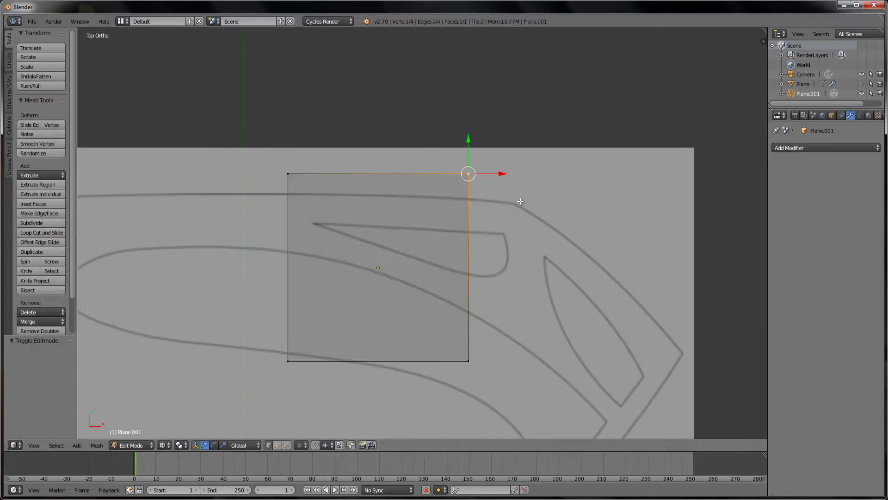
key(a)
key(x)
click(520, 201)
Place the vertex at the teardrop hole's left tip and extrude points along its top edge.
key(g)
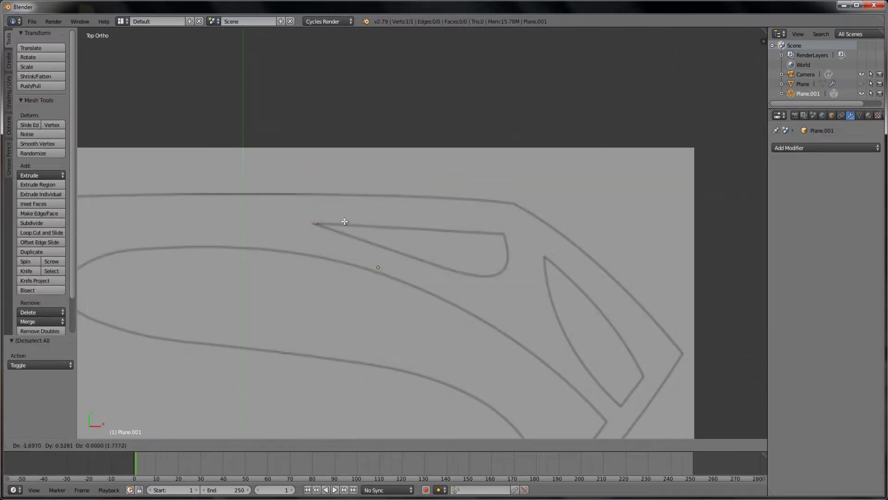
scroll(345, 222, up, 4)
click(307, 272)
key(e)
scroll(423, 272, up, 2)
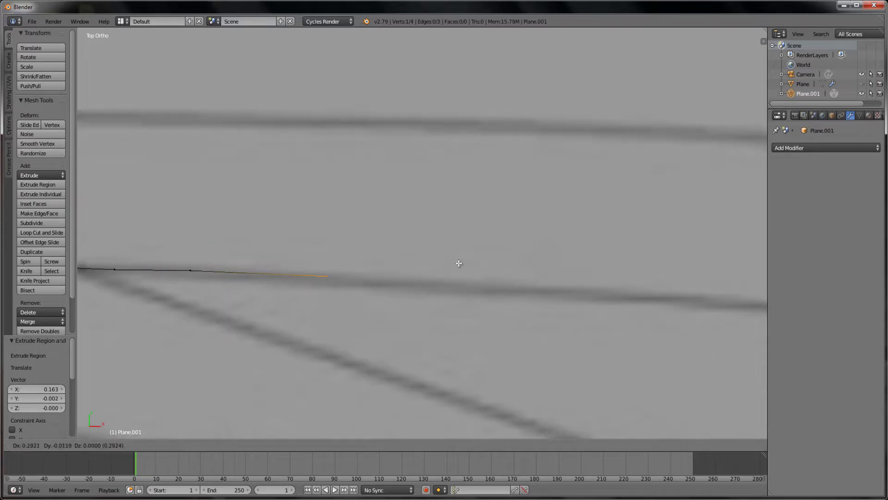
click(459, 263)
key(e)
click(486, 257)
key(e)
scroll(642, 258, down, 3)
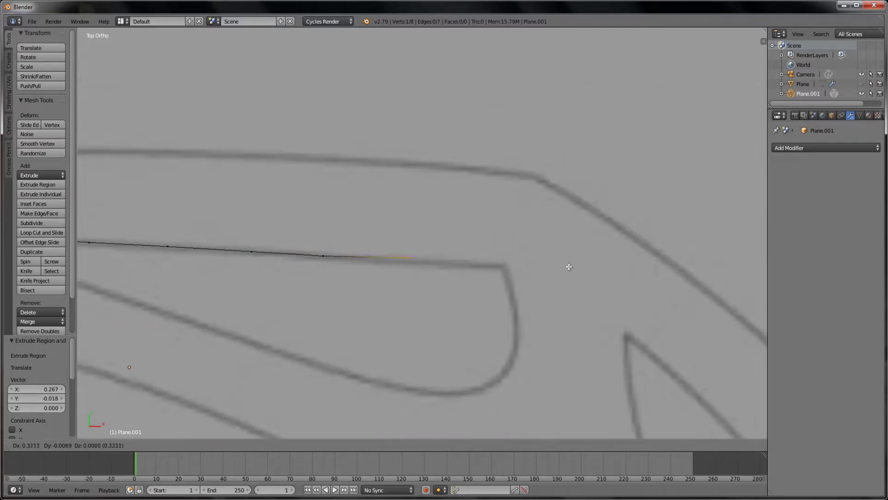
click(569, 264)
Apply Ctrl+1 subdivision smoothing and extrude points around the teardrop's rounded end.
key(ctrl+1)
scroll(485, 279, up, 1)
key(e)
click(476, 285)
key(e)
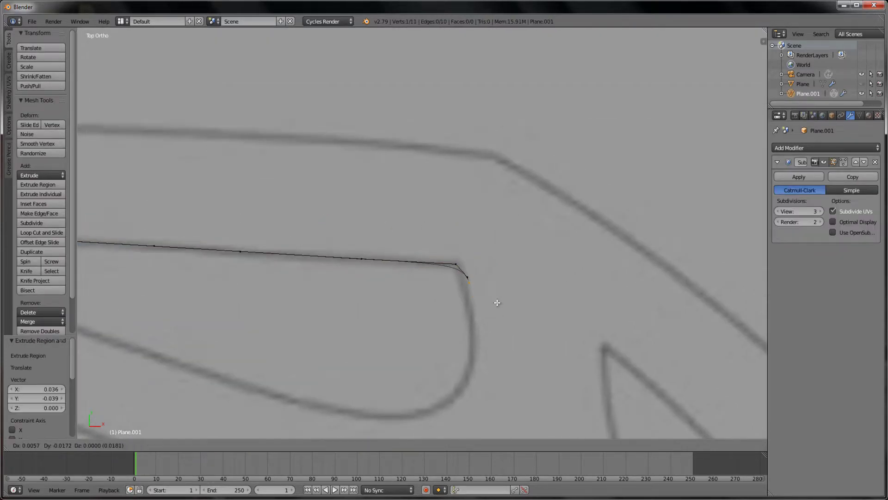
click(498, 342)
key(e)
mouse_move(498, 342)
shift+middle_down()
mouse_move(509, 291)
mouse_move(507, 327)
shift+middle_up()
click(507, 295)
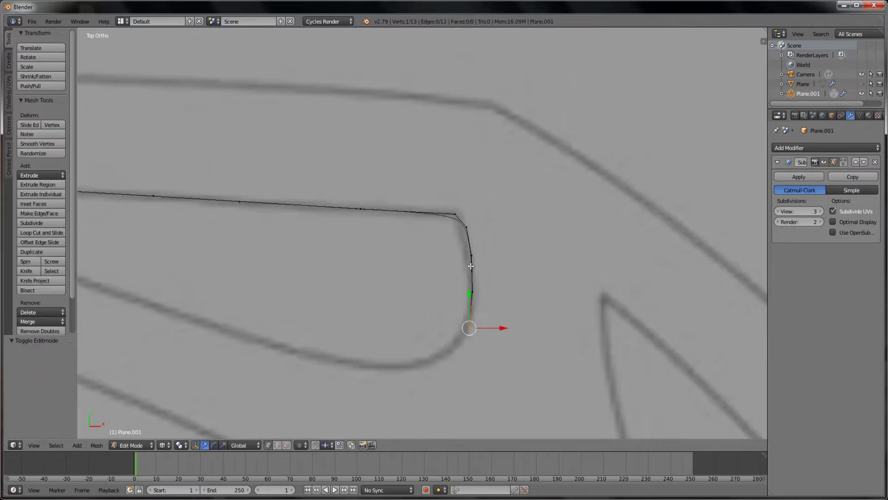
scroll(508, 248, up, 1)
Insert extra points near the teardrop's corner and extend the outline around it.
key(ctrl+r)
click(498, 241)
right_click(498, 241)
key(ctrl+r)
click(498, 241)
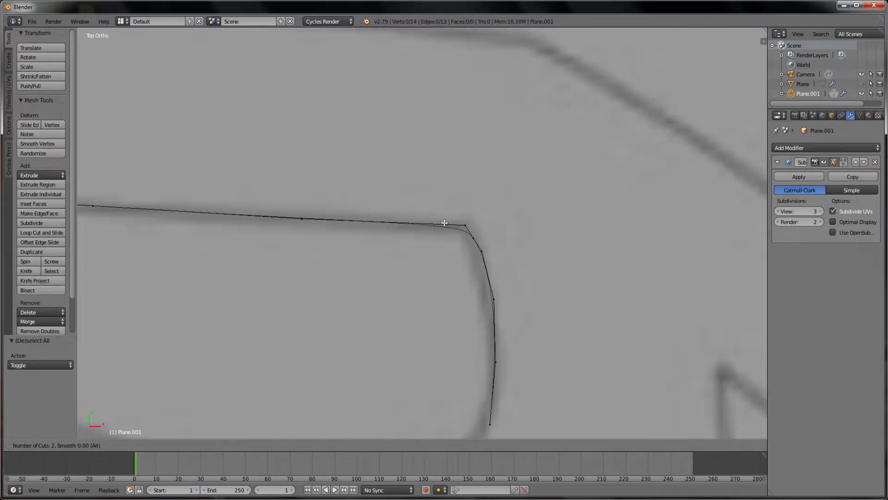
key(ctrl+r)
click(477, 226)
mouse_move(476, 227)
shift+middle_down()
mouse_move(520, 258)
mouse_move(574, 249)
shift+middle_up()
Continue the teardrop outline along the stroke to its sharp tip.
key(e)
click(556, 272)
key(e)
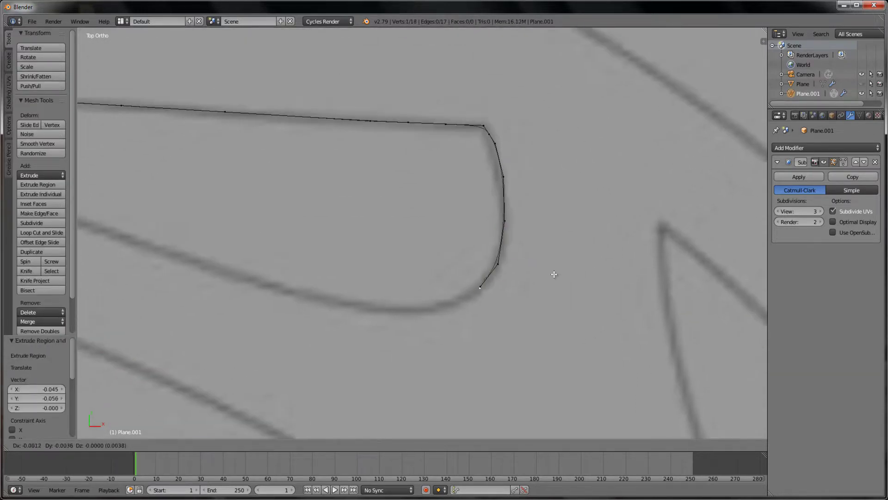
shift+middle_drag(521, 289, 582, 305)
key(e)
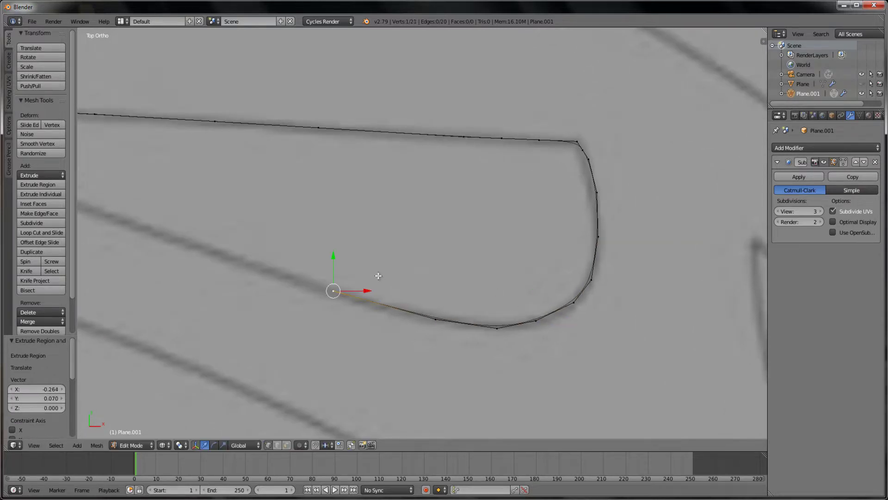
shift+middle_drag(378, 275, 464, 307)
ctrl+click(405, 292)
ctrl+click(474, 312)
shift+middle_drag(404, 291, 473, 313)
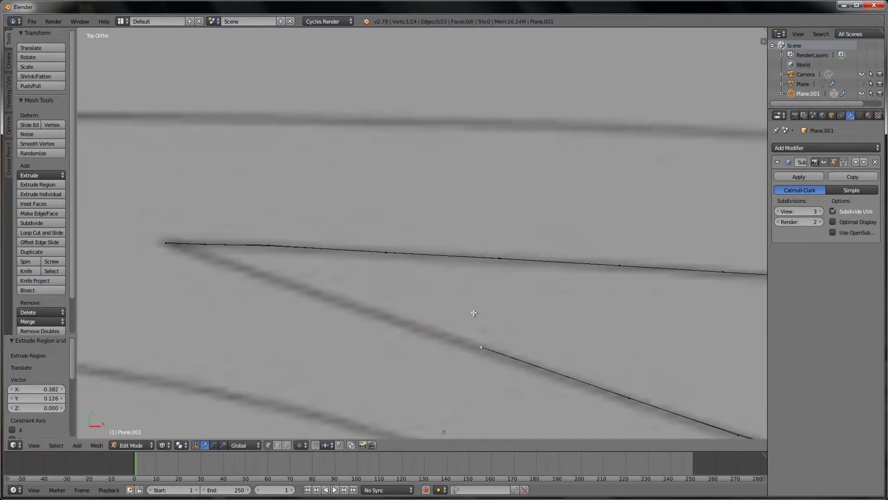
click(250, 235)
shift+middle_drag(396, 307, 438, 238)
Duplicate a vertex to start the sliver hole's outline at its tip and down its edge.
key(a)
key(ctrl+r)
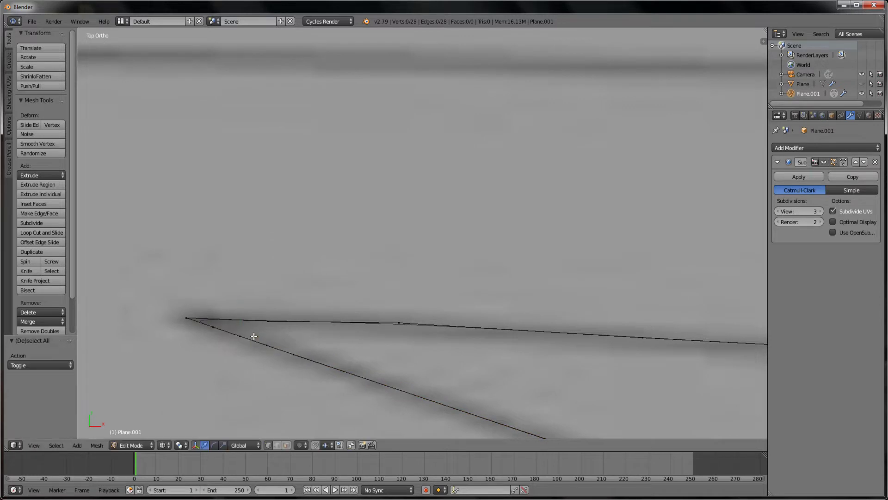
right_click(186, 318)
scroll(362, 244, down, 3)
shift+middle_drag(361, 244, 444, 231)
key(shift+d)
click(526, 308)
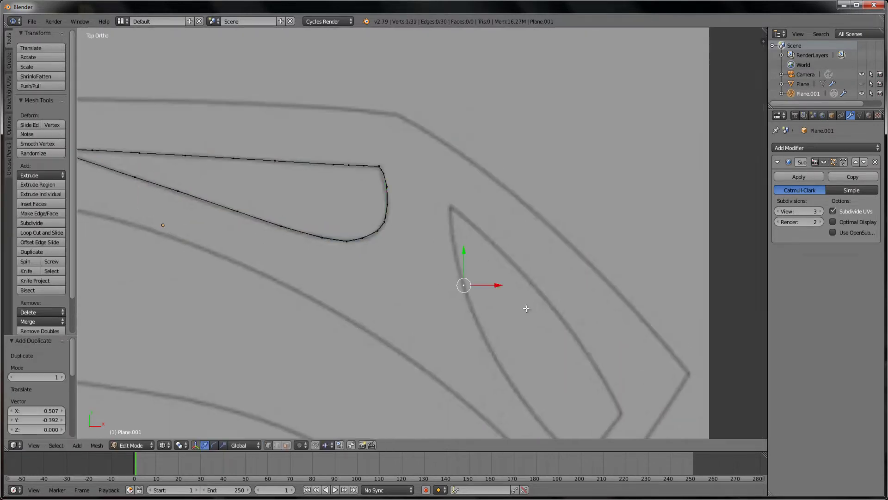
shift+middle_drag(526, 308, 349, 239)
ctrl+click(349, 239)
Extrude points down the sliver's edge to its bottom corner and back up the other side.
key(e)
shift+middle_drag(392, 329, 349, 234)
key(e)
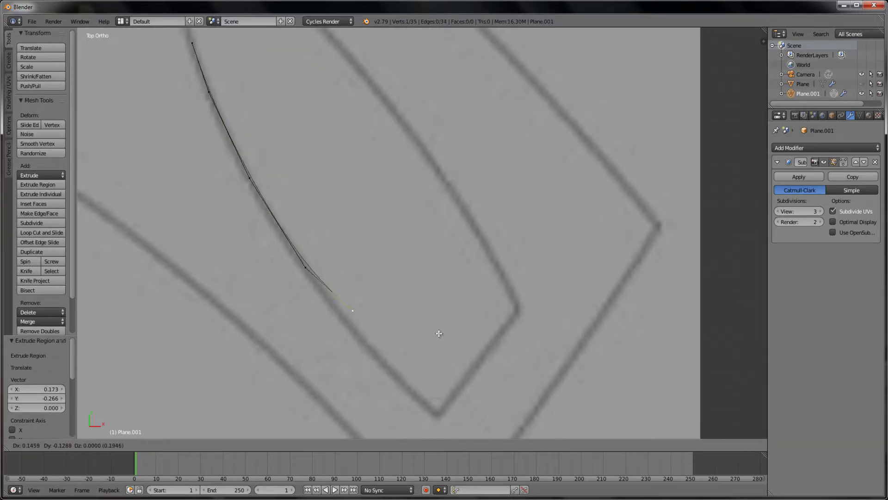
click(439, 333)
shift+middle_drag(509, 389, 417, 282)
key(e)
click(458, 264)
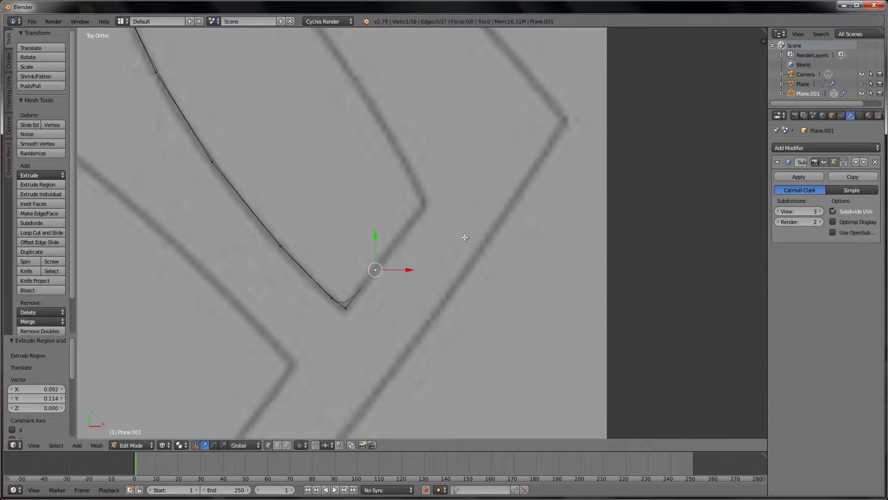
shift+middle_drag(463, 237, 440, 281)
key(e)
click(484, 184)
Extrude points further up the sliver's upper edge.
key(e)
shift+middle_drag(448, 134, 476, 206)
click(476, 206)
key(e)
mouse_move(417, 130)
shift+middle_down()
mouse_move(466, 212)
mouse_move(492, 293)
shift+middle_up()
click(458, 193)
Close the sliver outline with final points ending at its tip.
key(e)
click(492, 293)
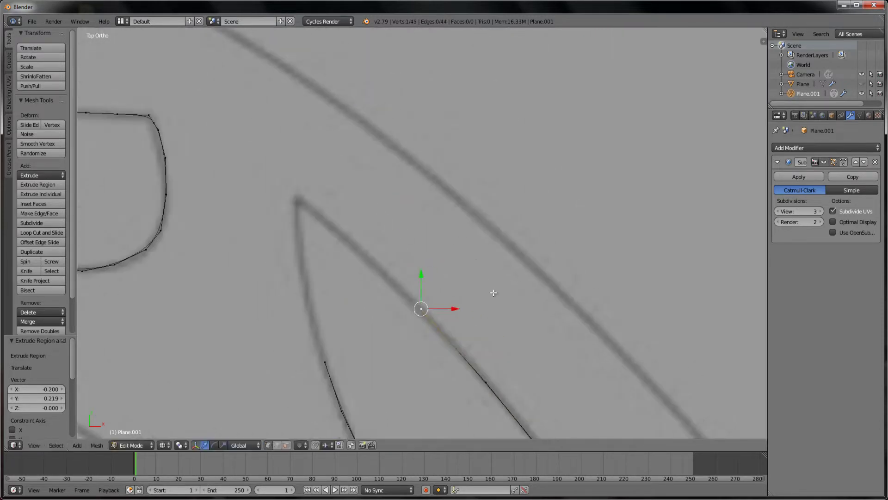
key(e)
click(398, 215)
mouse_move(423, 238)
shift+middle_down()
mouse_move(433, 249)
mouse_move(422, 247)
shift+middle_up()
key(e)
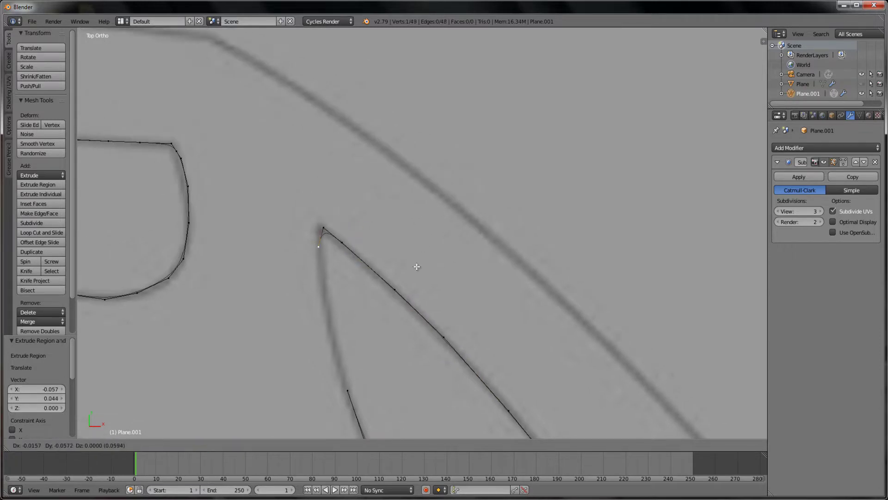
click(367, 341)
Deselect all vertices and maximize the 3D viewport for tracing the outer edge.
key(a)
scroll(367, 342, down, 3)
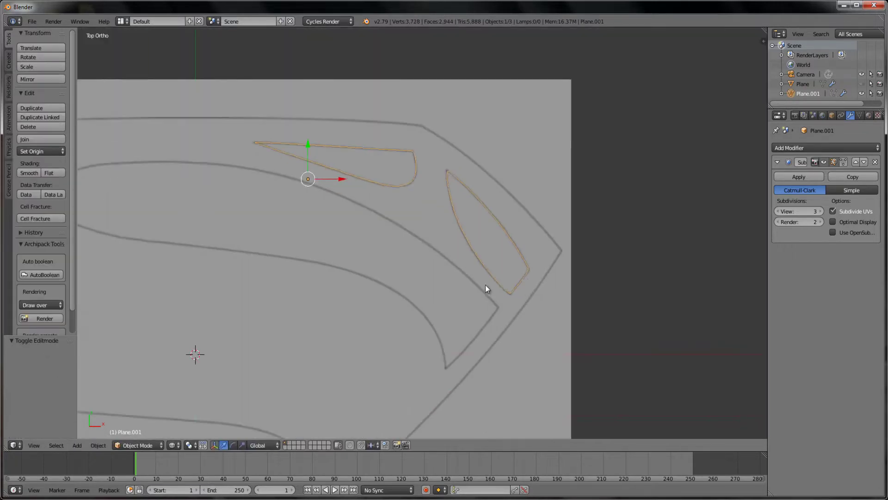
scroll(484, 285, up, 2)
scroll(555, 386, up, 3)
key(alt+F10)
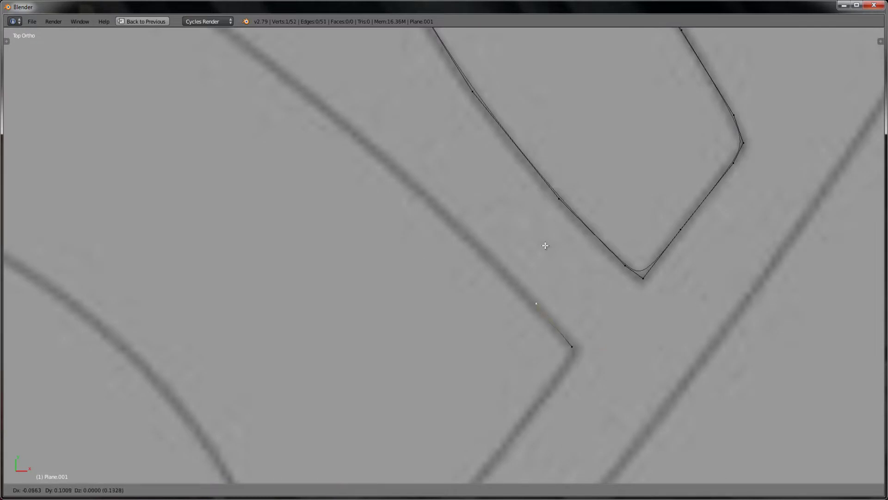
Extrude a chain of vertices along the top of the outer curved stroke.
click(855, 6)
key(e)
click(531, 240)
key(e)
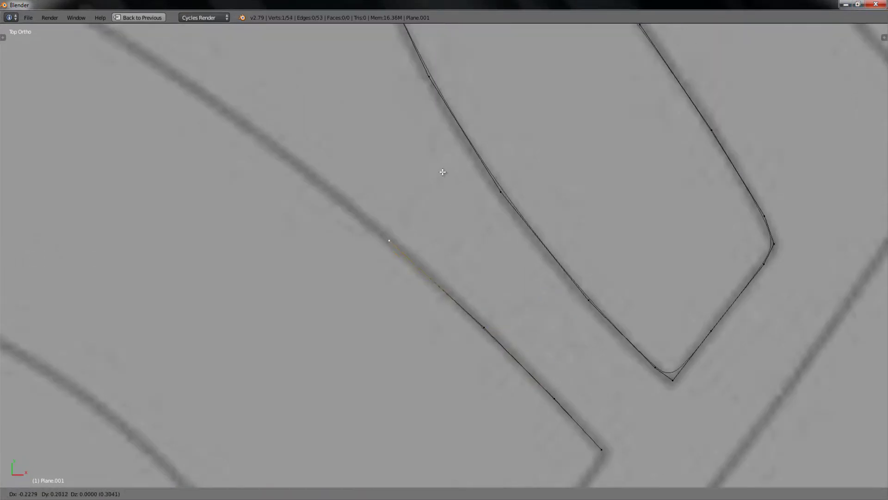
click(443, 171)
key(e)
click(349, 138)
key(e)
click(452, 226)
key(e)
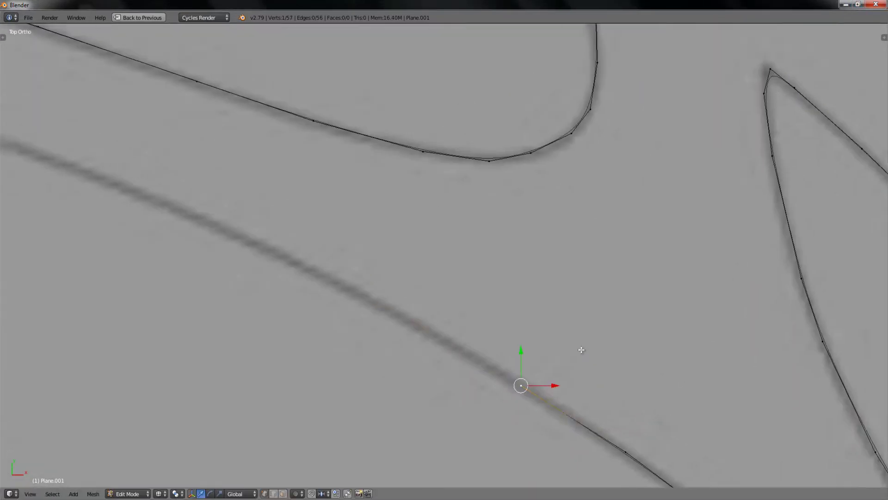
click(581, 350)
key(e)
click(519, 269)
Continue extruding vertices further along the outer stroke.
scroll(588, 319, down, 3)
click(588, 322)
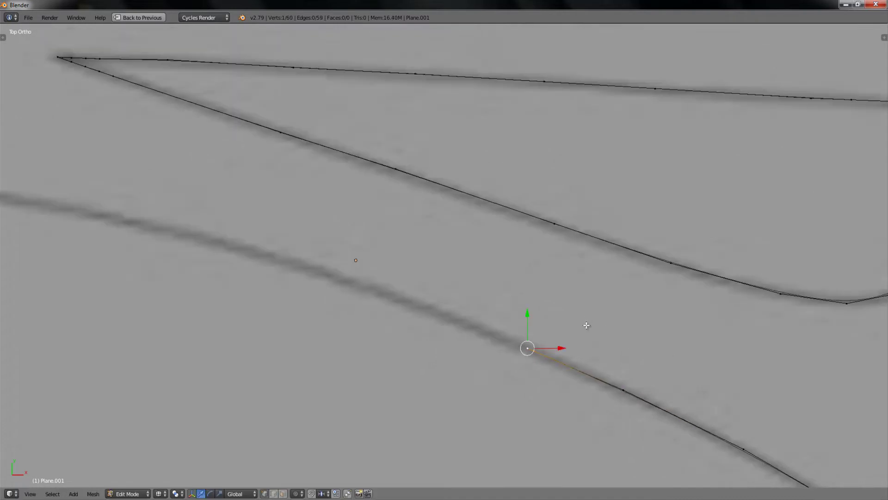
scroll(587, 321, up, 3)
key(e)
click(462, 299)
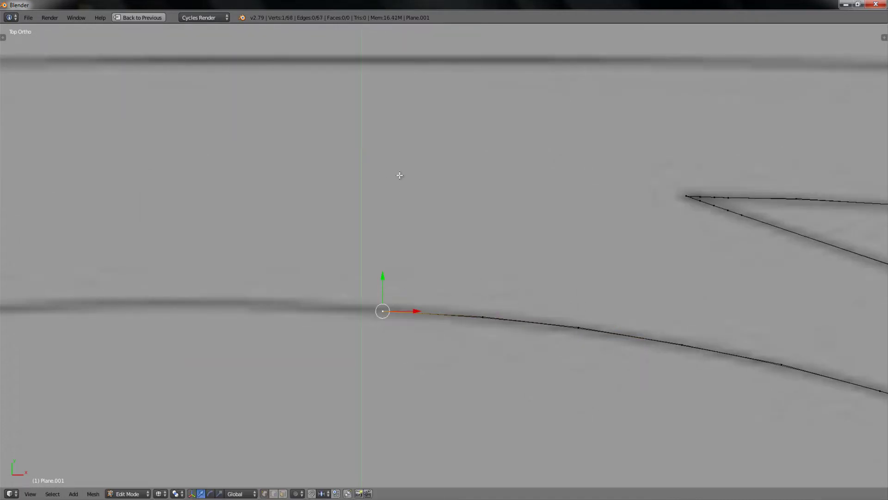
key(e)
click(377, 153)
key(e)
click(444, 153)
key(e)
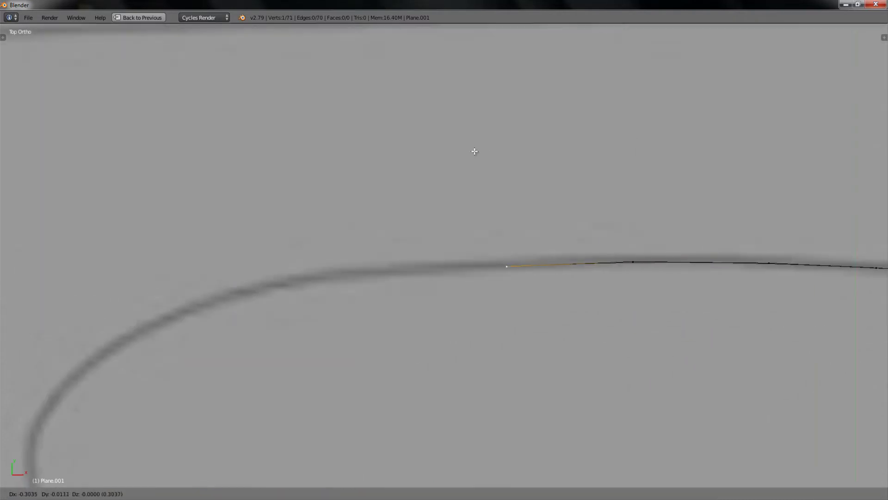
click(475, 151)
Trace the outer stroke around its bend, panning to follow the curve.
shift+middle_drag(476, 151, 583, 139)
click(376, 150)
key(e)
shift+middle_drag(327, 200, 354, 157)
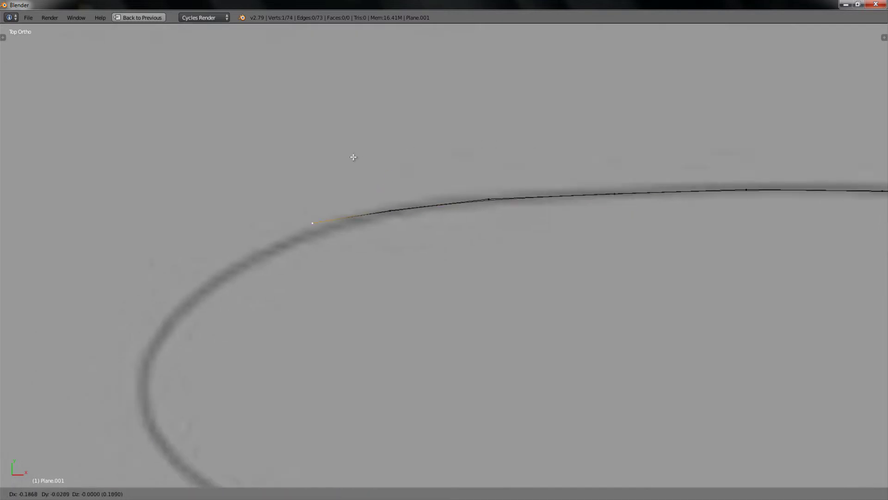
click(293, 194)
shift+middle_drag(311, 208, 381, 144)
click(296, 229)
shift+middle_drag(297, 229, 296, 182)
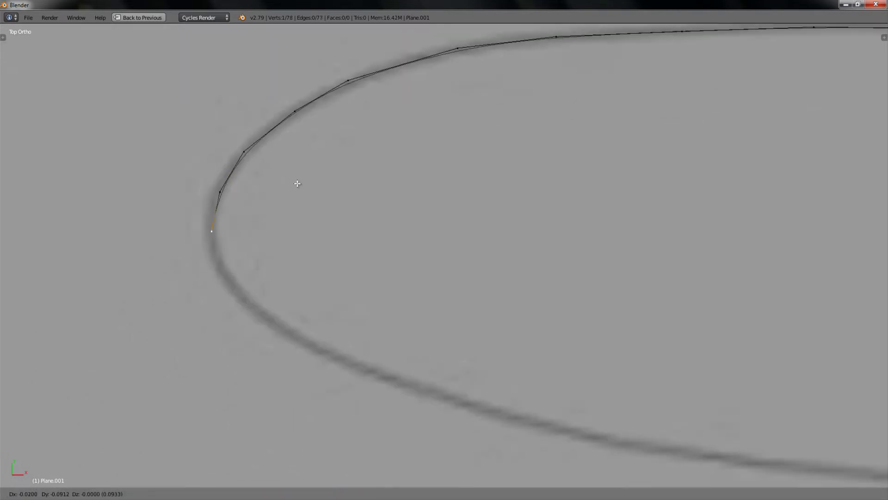
key(e)
click(227, 165)
shift+middle_drag(350, 146, 362, 187)
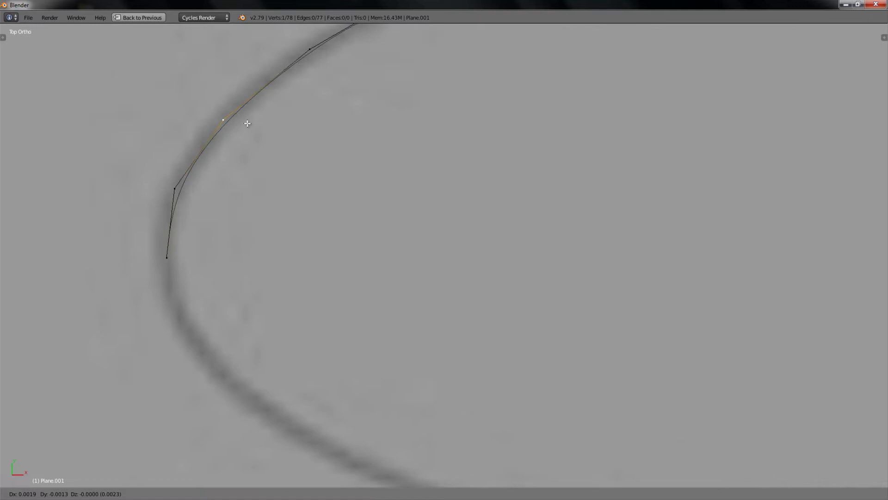
click(352, 218)
Extrude vertices down the lower part of the outer curve.
shift+middle_drag(352, 219, 313, 163)
click(317, 238)
key(e)
shift+middle_drag(317, 238, 382, 224)
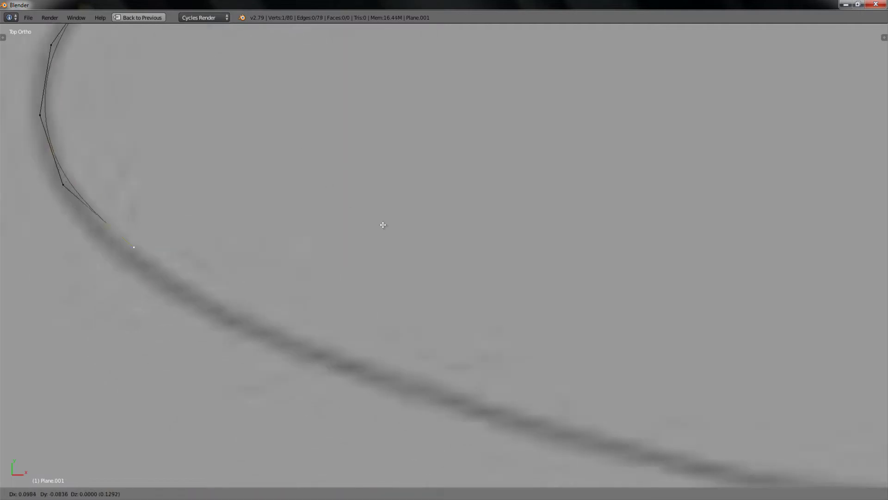
click(543, 313)
key(e)
click(446, 268)
key(e)
click(495, 251)
Continue the vertex chain rightward along the lower curve.
key(e)
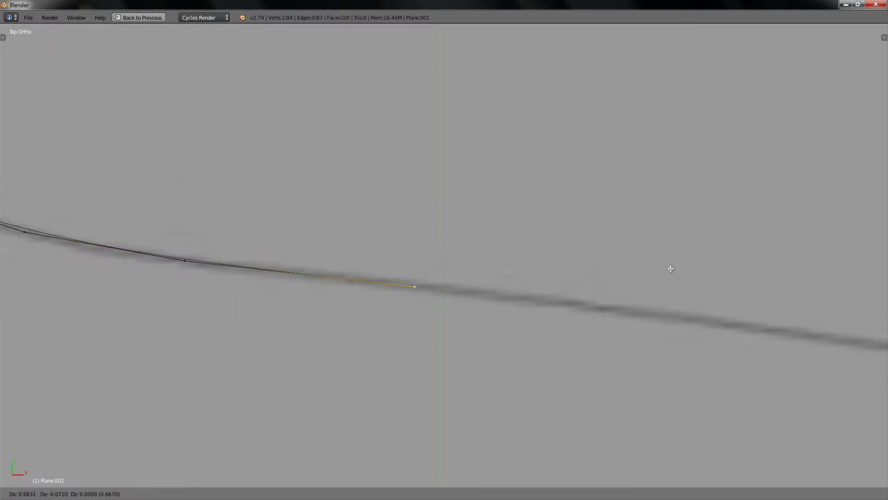
click(670, 269)
key(e)
click(680, 254)
key(e)
click(709, 244)
shift+middle_drag(710, 244, 420, 199)
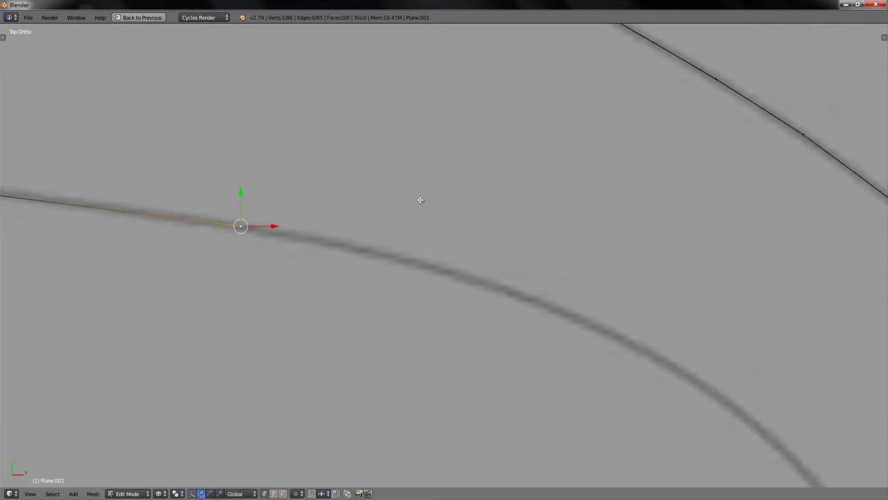
click(595, 237)
Trace the edge of the logo's lower spike up to its tip.
scroll(592, 234, down, 2)
scroll(513, 248, up, 1)
shift+middle_drag(547, 228, 436, 188)
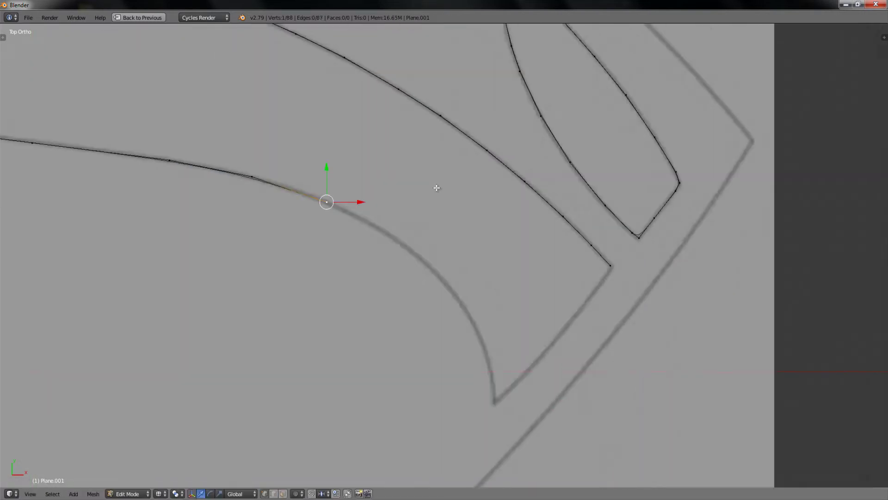
key(e)
click(504, 222)
key(e)
click(436, 194)
key(e)
key(e)
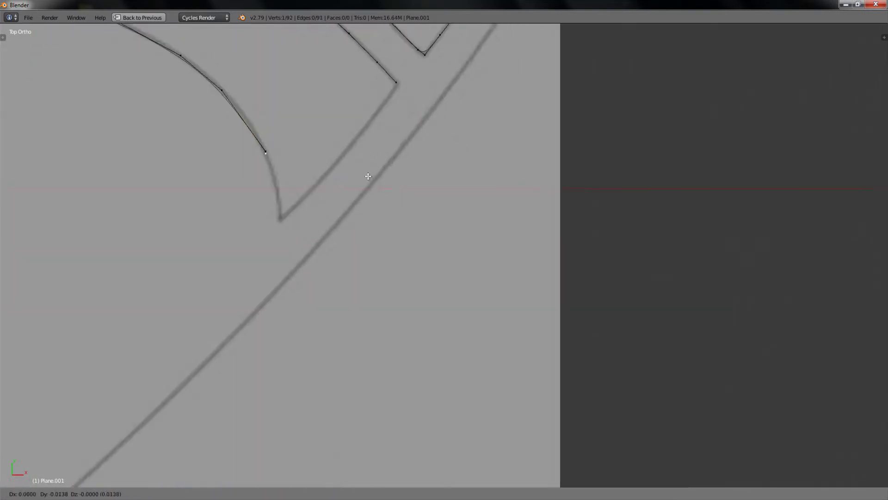
click(380, 227)
scroll(337, 180, up, 2)
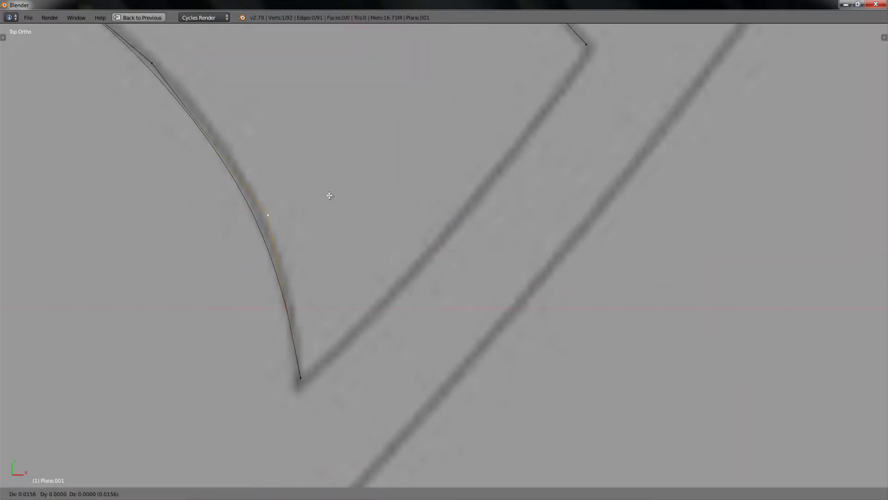
scroll(329, 194, up, 1)
click(282, 160)
From the spike's tip vertex, extrude further vertices along the outline.
right_click(336, 348)
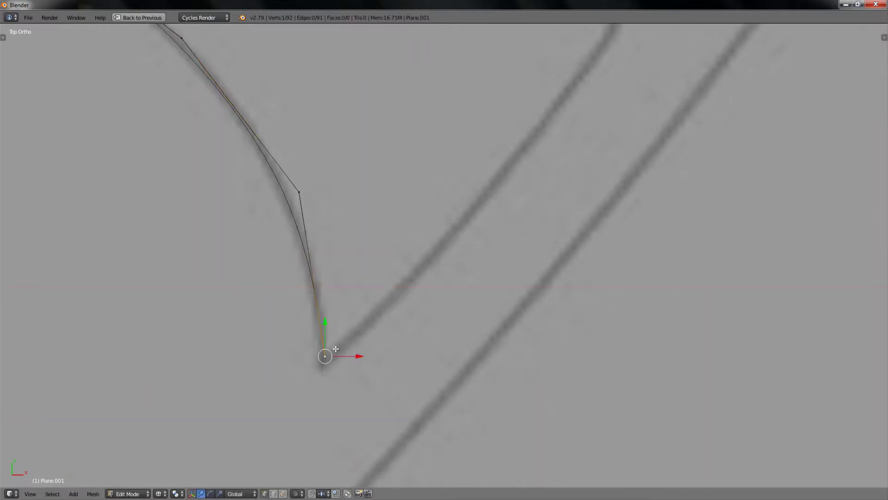
shift+middle_drag(356, 348, 328, 398)
key(e)
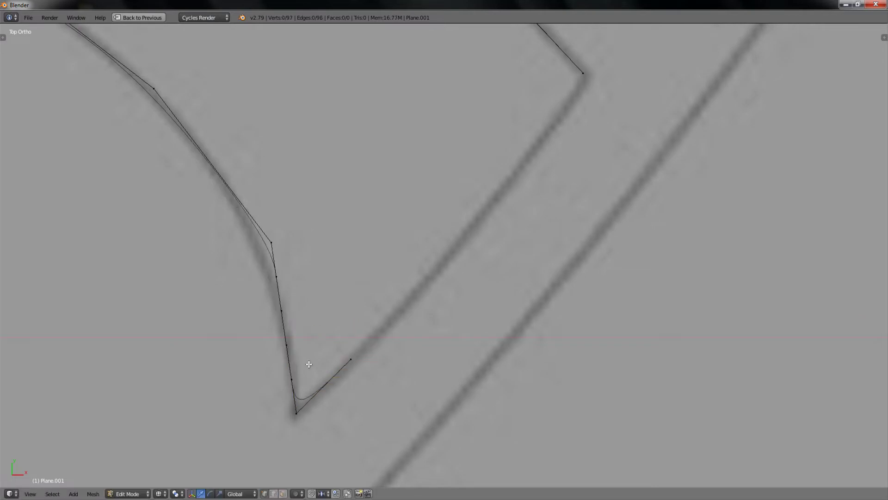
right_click(351, 359)
shift+middle_drag(392, 336, 325, 410)
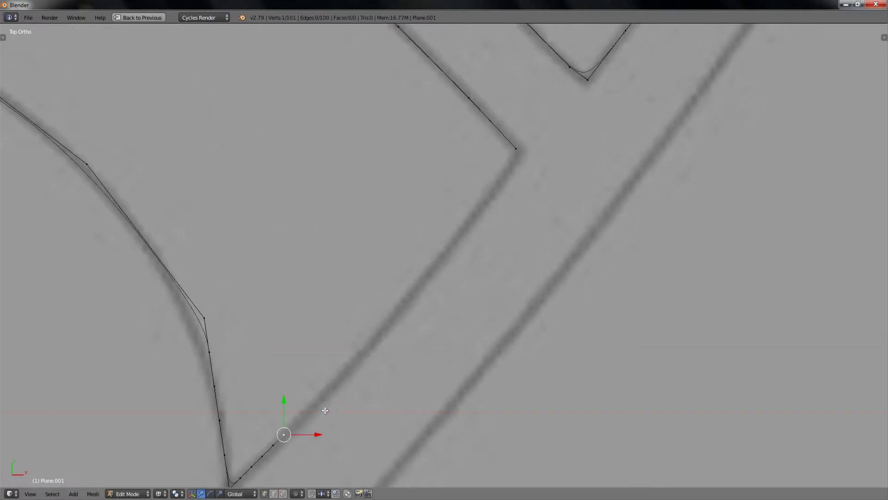
click(248, 310)
shift+middle_drag(248, 310, 270, 424)
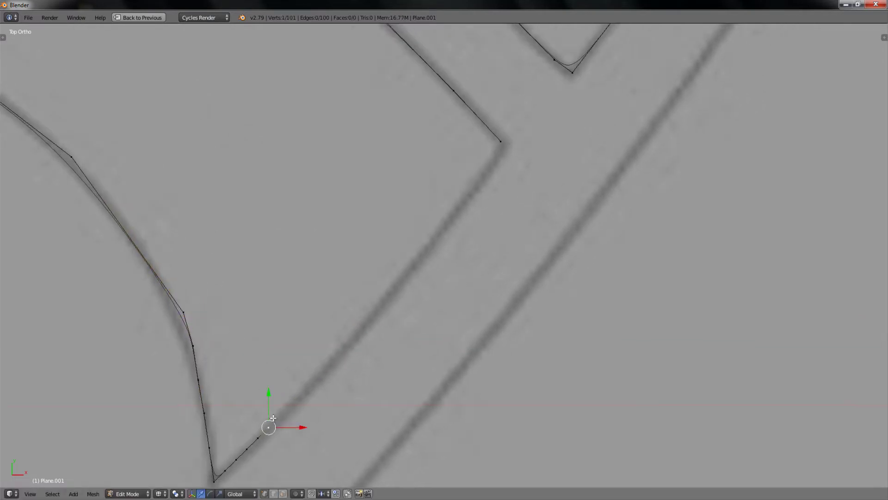
key(e)
click(353, 360)
key(e)
click(383, 324)
click(403, 300)
key(e)
mouse_move(402, 300)
shift+middle_down()
mouse_move(369, 356)
mouse_move(437, 343)
shift+middle_up()
scroll(361, 298, down, 5)
Extrude vertices along the stroke's flat top edge.
click(391, 293)
scroll(391, 292, up, 5)
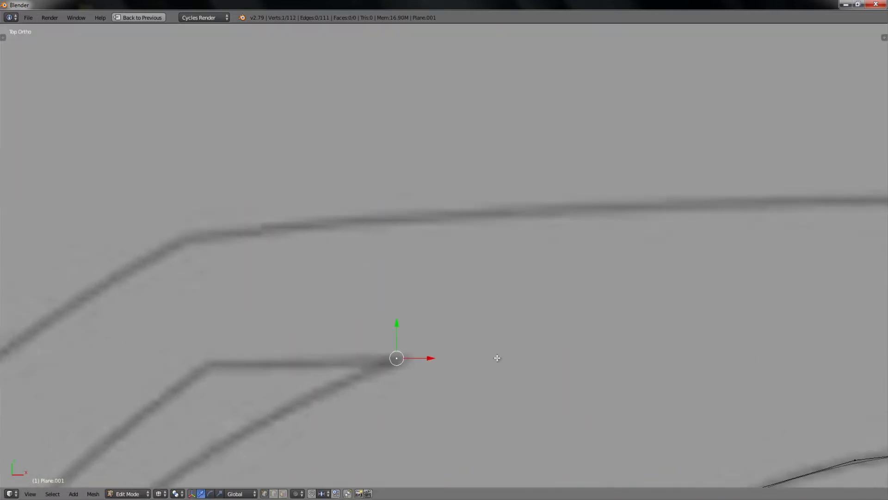
key(e)
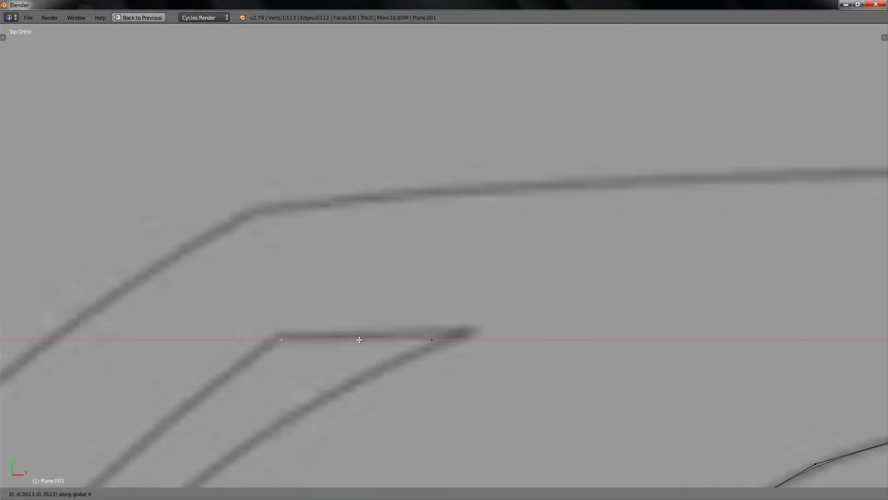
click(359, 339)
shift+middle_drag(395, 346, 337, 337)
key(e)
click(444, 271)
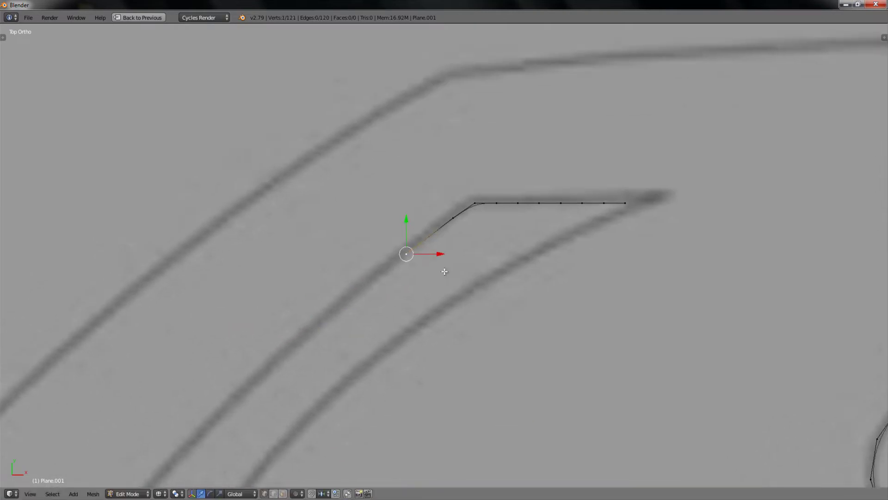
Trace the inner curve to the hook's inner corner, subdividing the long segment.
key(e)
click(502, 225)
key(e)
click(389, 317)
key(t)
key(e)
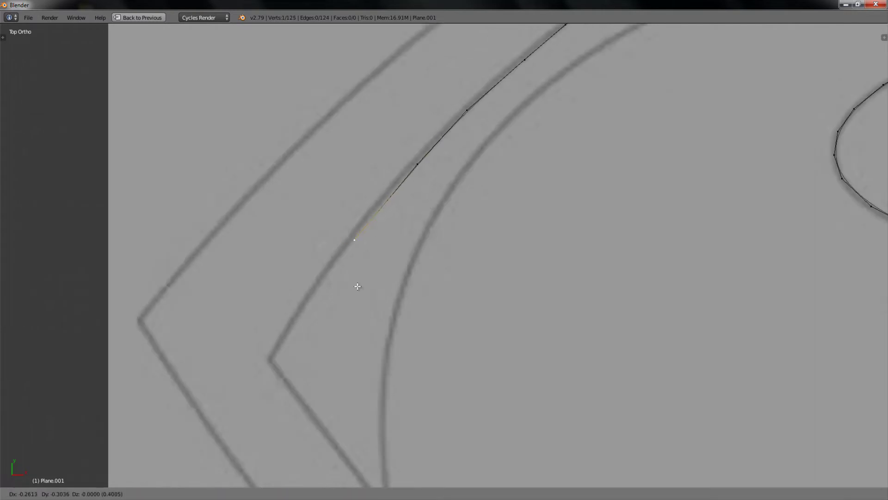
click(312, 344)
shift+middle_drag(313, 344, 393, 242)
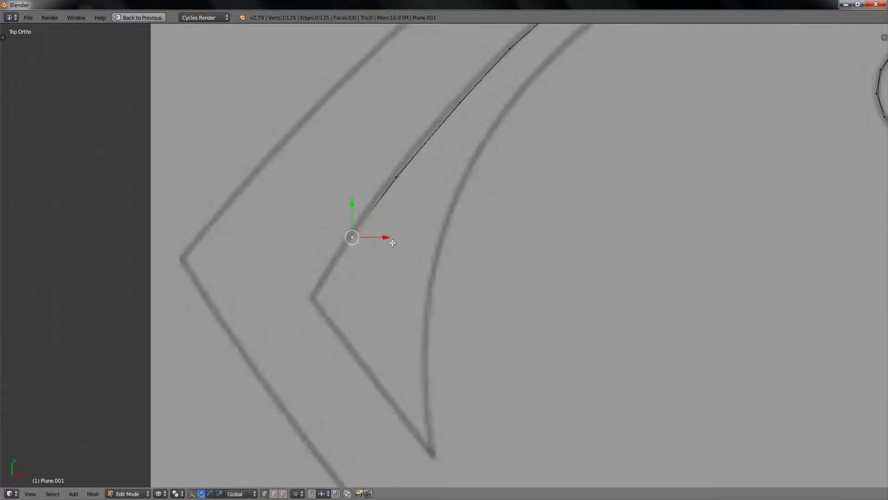
click(341, 272)
shift+middle_drag(342, 272, 331, 247)
key(e)
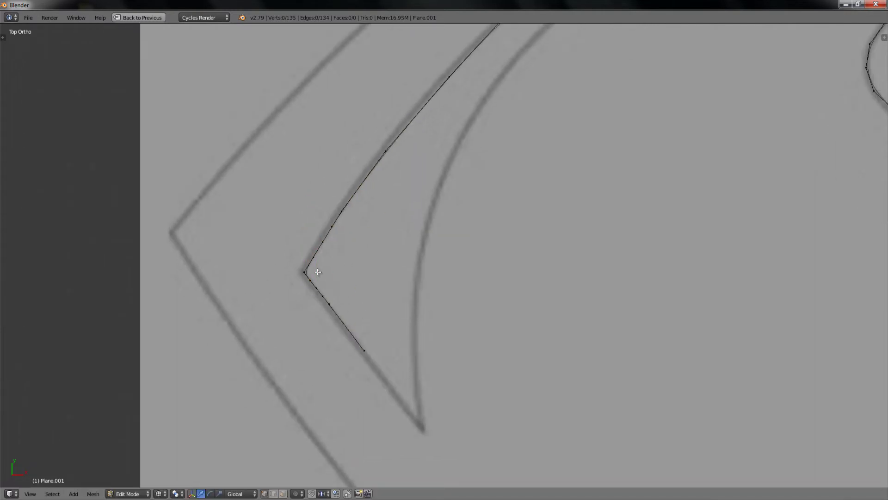
From the chain's end vertex, extrude vertices along the inner curve toward the stroke's tip.
right_click(388, 357)
key(e)
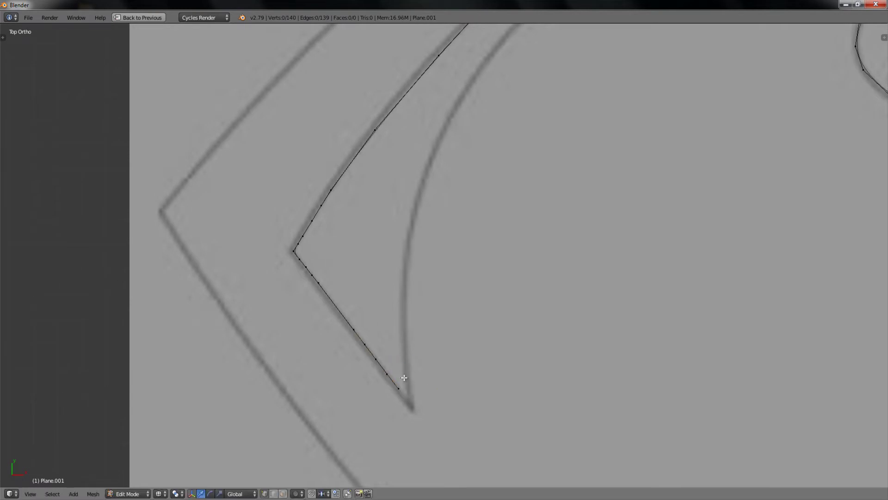
ctrl+right_click(415, 338)
mouse_move(415, 338)
shift+middle_down()
mouse_move(416, 258)
mouse_move(347, 332)
shift+middle_up()
ctrl+right_click(401, 253)
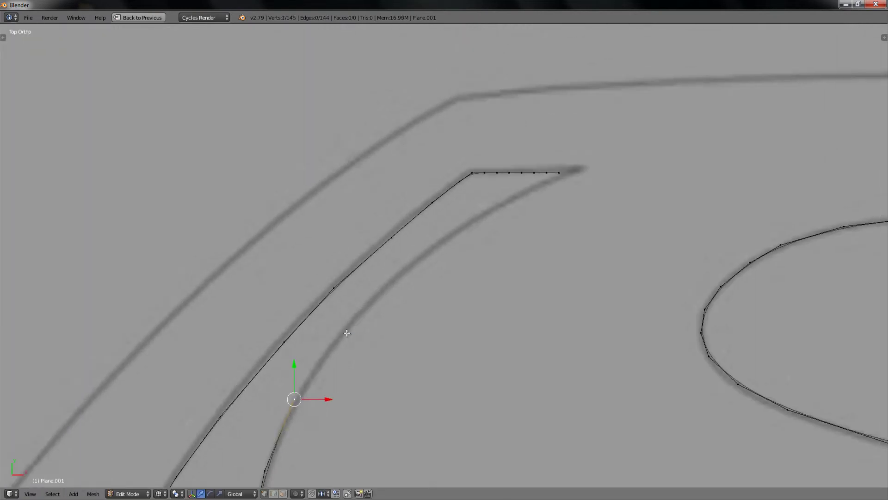
click(388, 269)
key(e)
key(e)
click(403, 304)
key(e)
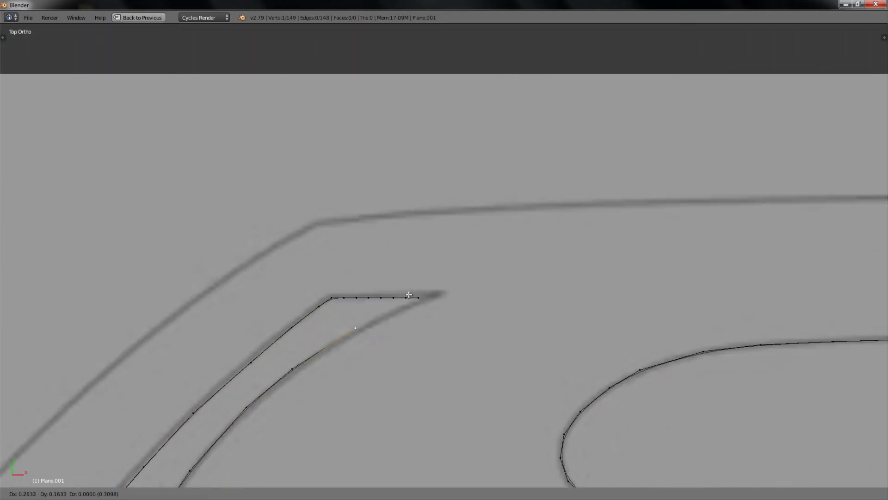
scroll(407, 292, up, 3)
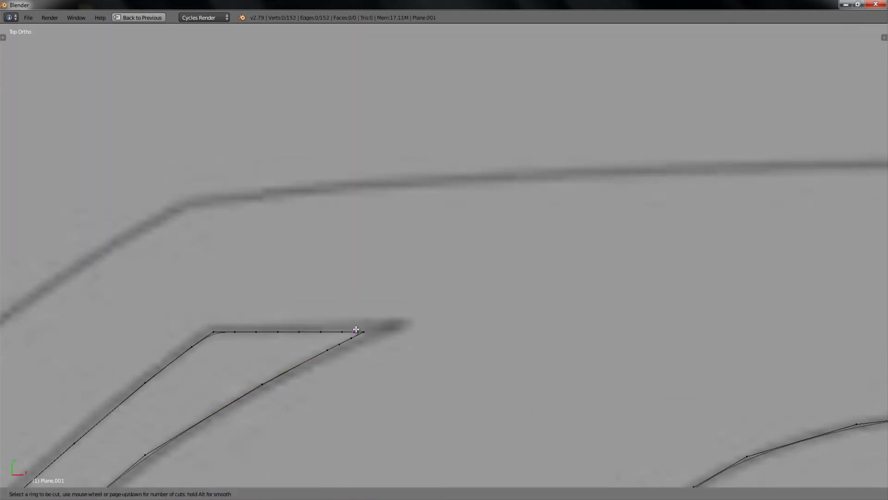
Cancel the accidental loop cut and return to Object Mode.
key(Escape)
key(Tab)
scroll(409, 322, down, 3)
scroll(347, 222, down, 3)
Return to Edit Mode and begin extruding traced vertices along the oval's edge.
scroll(512, 315, up, 6)
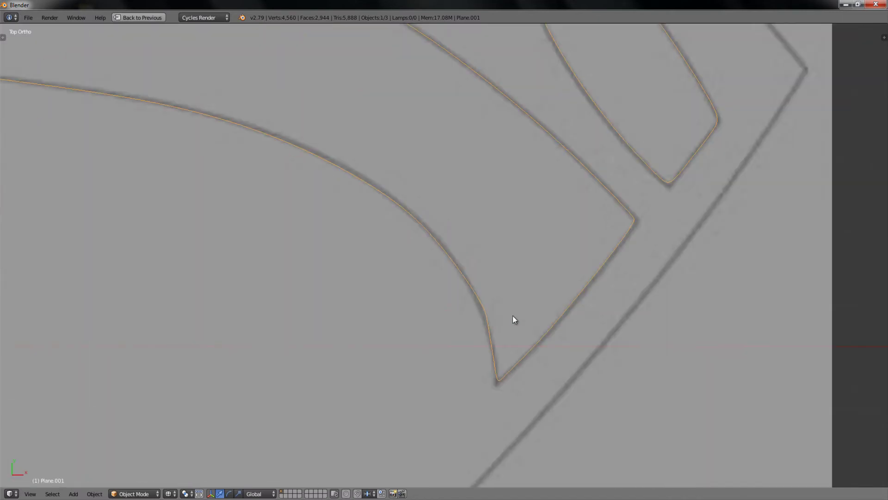
key(Tab)
scroll(512, 315, up, 1)
scroll(448, 277, up, 2)
key(e)
click(455, 307)
scroll(455, 307, down, 2)
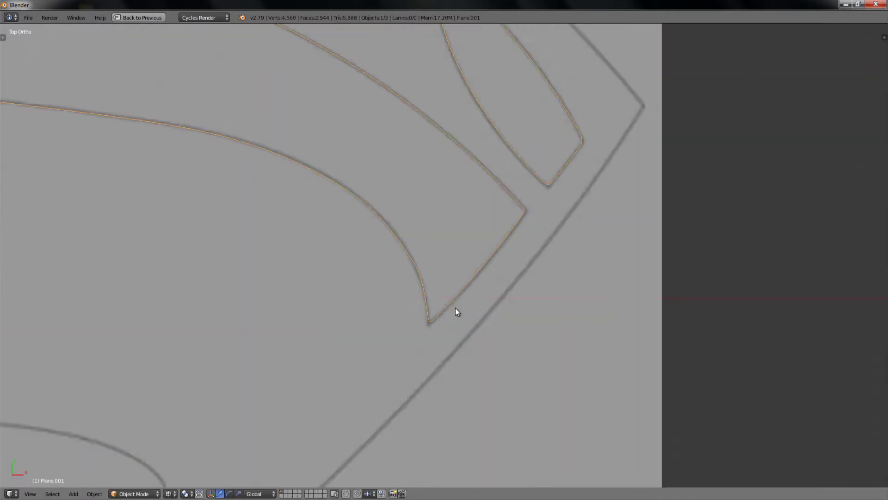
scroll(398, 259, down, 3)
scroll(435, 395, down, 1)
scroll(461, 268, up, 8)
scroll(461, 267, up, 1)
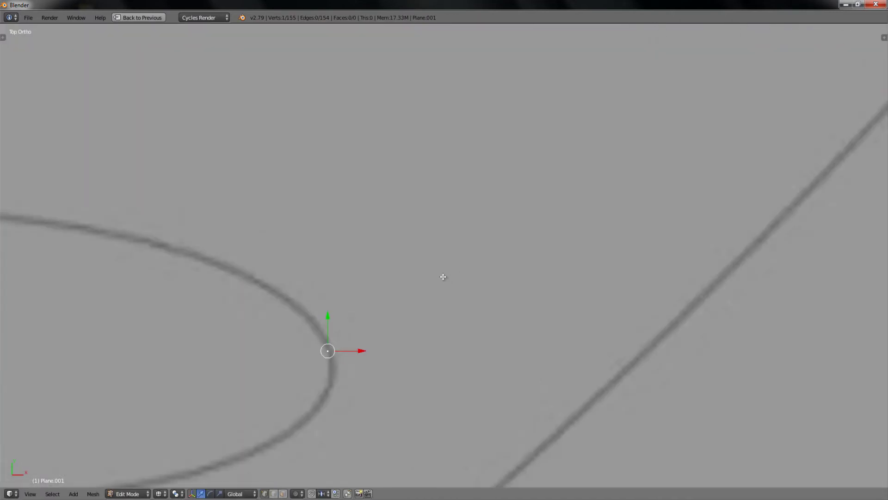
click(404, 233)
shift+middle_drag(403, 233, 488, 276)
Extrude vertices along the long edge of the reference outline to the sharp tip.
key(e)
click(436, 249)
key(e)
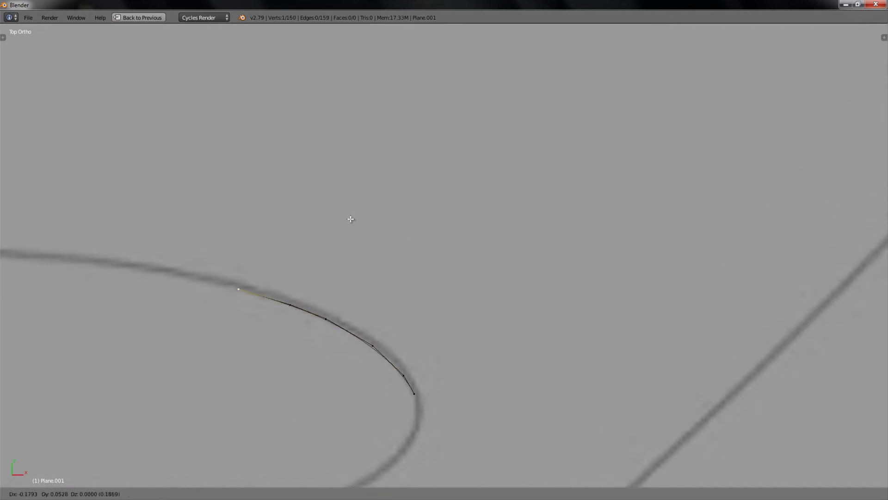
shift+middle_drag(351, 219, 605, 276)
click(452, 248)
key(e)
key(e)
click(476, 249)
key(e)
key(e)
click(454, 274)
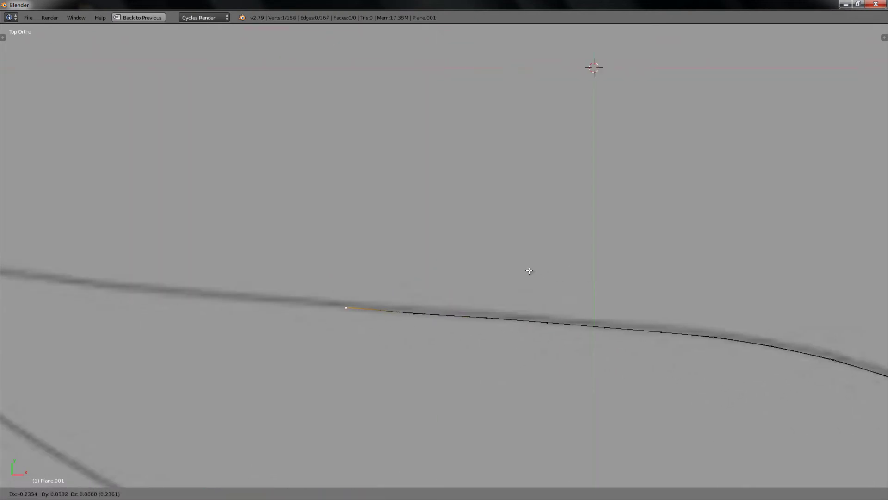
click(529, 270)
key(e)
shift+middle_drag(529, 270, 588, 293)
key(e)
key(e)
click(512, 286)
shift+middle_drag(512, 286, 582, 290)
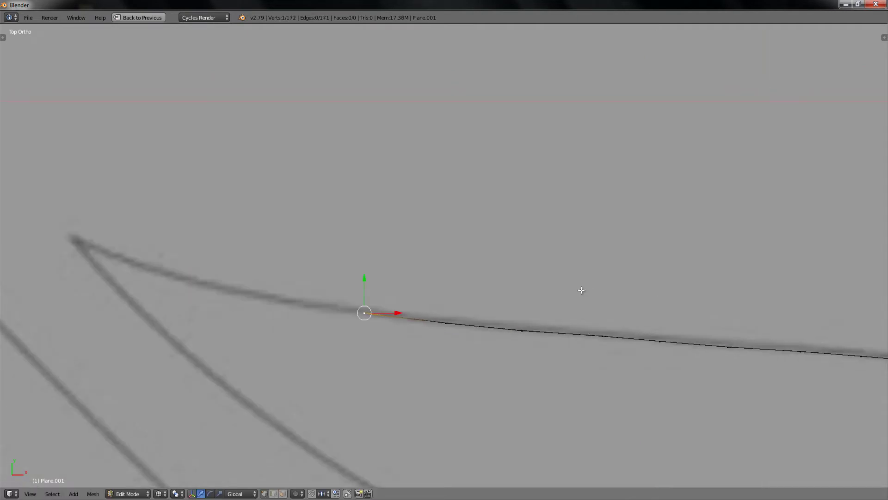
click(467, 274)
key(e)
mouse_move(467, 273)
shift+middle_down()
mouse_move(527, 280)
mouse_move(350, 255)
shift+middle_up()
click(527, 280)
key(e)
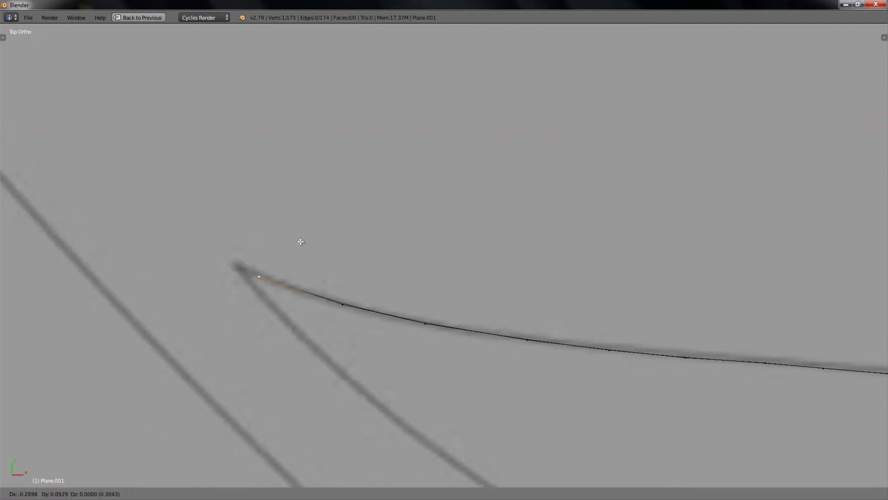
key(e)
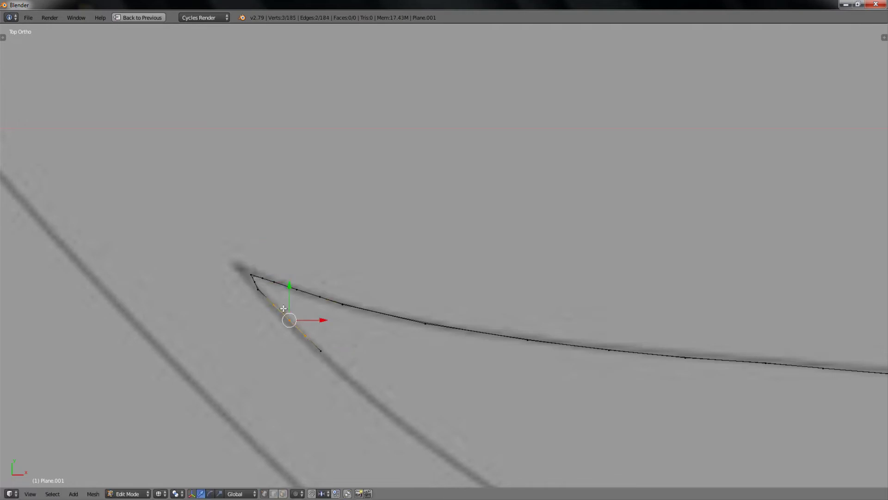
Trace vertices down the logo's diagonal stroke into the curve.
shift+middle_drag(284, 308, 307, 311)
key(e)
click(444, 343)
key(e)
click(486, 343)
shift+middle_drag(486, 343, 352, 254)
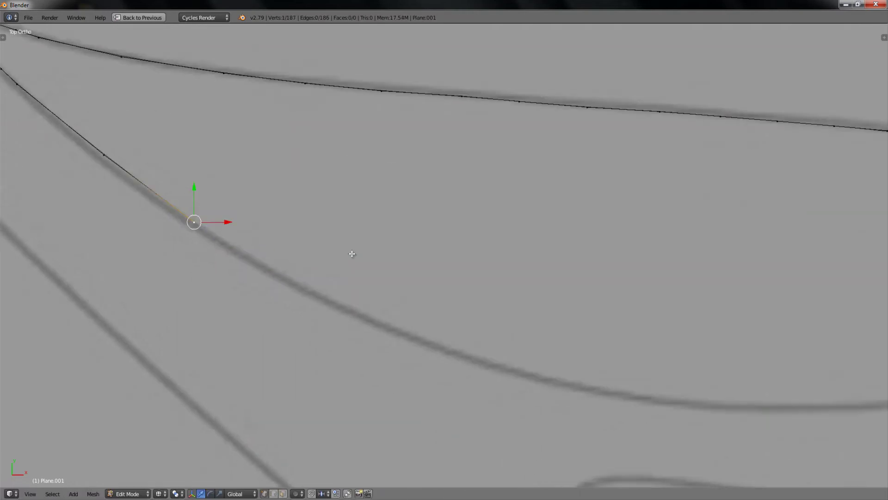
key(e)
click(458, 313)
shift+middle_drag(458, 314, 361, 266)
key(e)
shift+middle_drag(485, 313, 427, 290)
key(e)
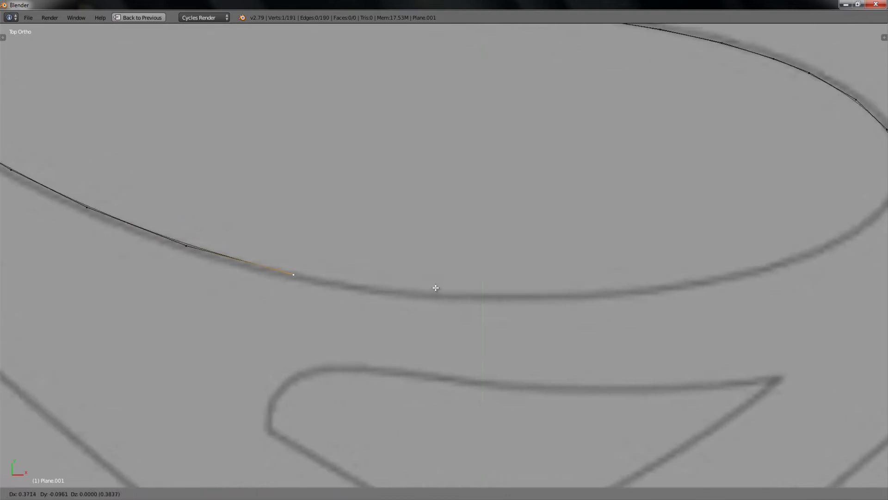
Continue the traced vertices along the curve around the oval's end.
click(580, 307)
mouse_move(580, 307)
shift+middle_down()
mouse_move(575, 293)
mouse_move(591, 311)
mouse_move(581, 307)
mouse_move(613, 293)
mouse_move(595, 294)
shift+middle_up()
key(e)
click(533, 326)
key(e)
click(615, 301)
key(e)
click(611, 295)
key(e)
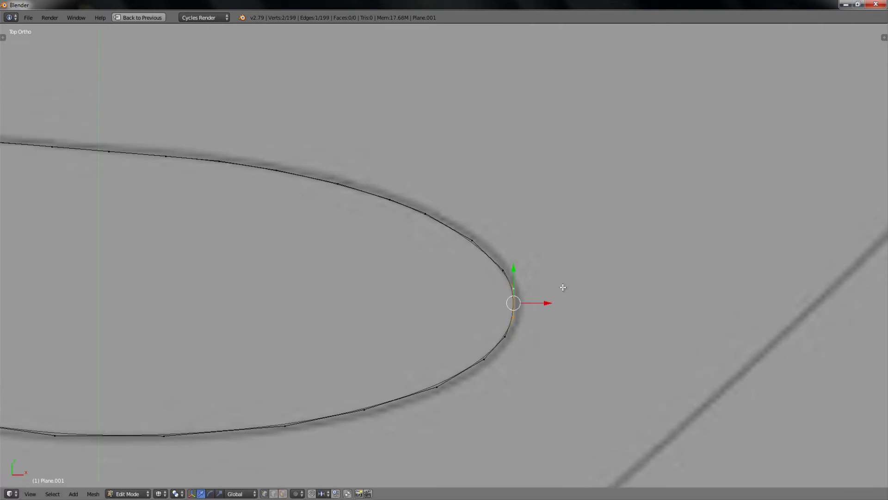
scroll(462, 290, down, 2)
scroll(463, 290, down, 2)
Start a new outline at the small triangle's tip and trace the lower stroke.
key(a)
shift+middle_drag(444, 301, 447, 282)
ctrl+click(446, 305)
scroll(446, 306, up, 3)
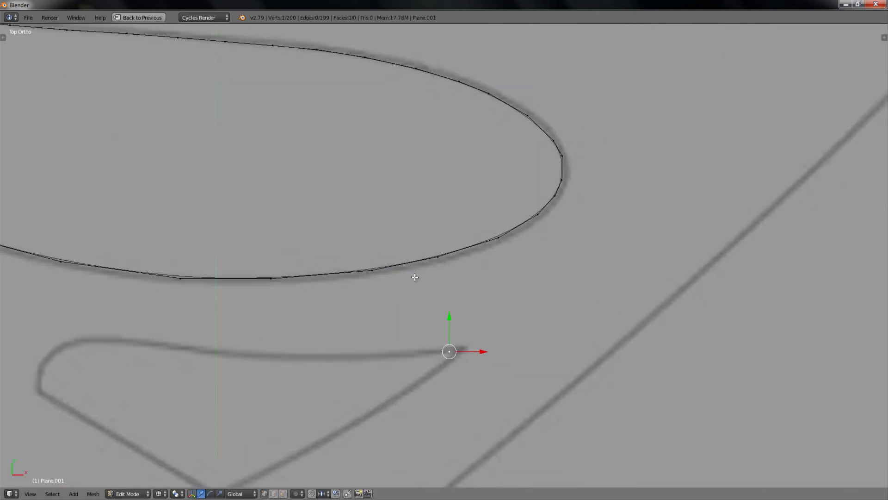
scroll(415, 277, up, 3)
key(e)
click(392, 260)
key(e)
key(e)
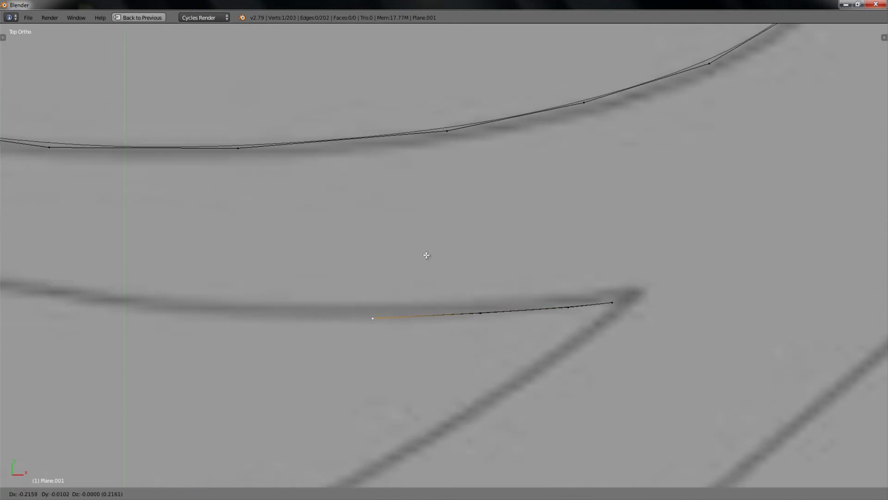
click(426, 254)
shift+middle_drag(426, 255, 574, 252)
key(e)
ctrl+click(230, 284)
shift+middle_drag(306, 236, 522, 253)
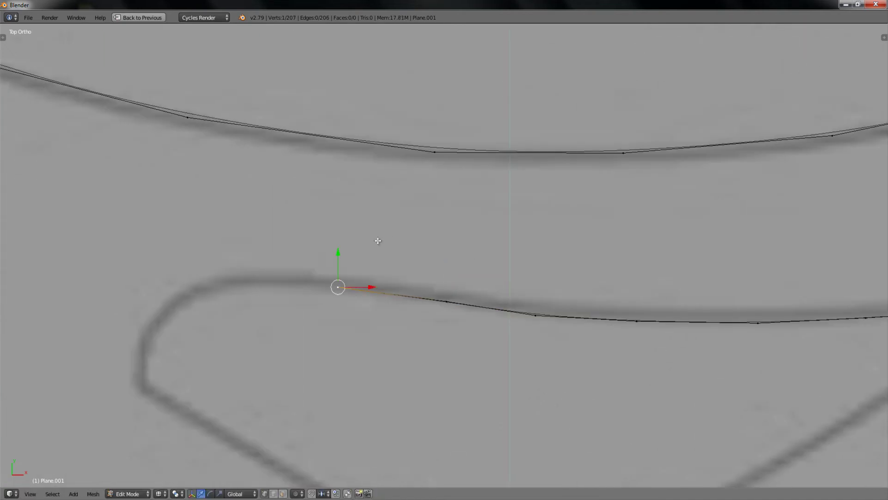
Trace the triangle around its rounded corner and lower edge to its bottom point.
click(204, 287)
shift+middle_drag(232, 289, 248, 211)
key(e)
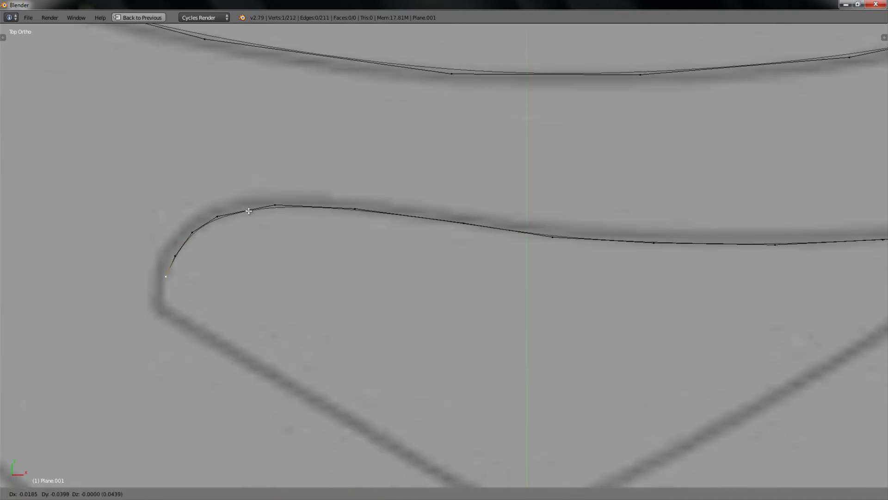
click(316, 276)
scroll(316, 276, down, 3)
key(e)
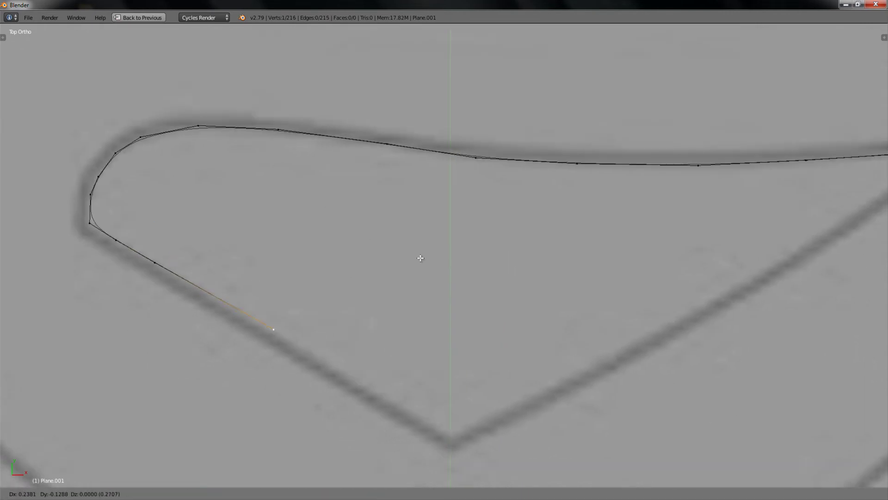
click(432, 253)
scroll(432, 254, up, 3)
key(e)
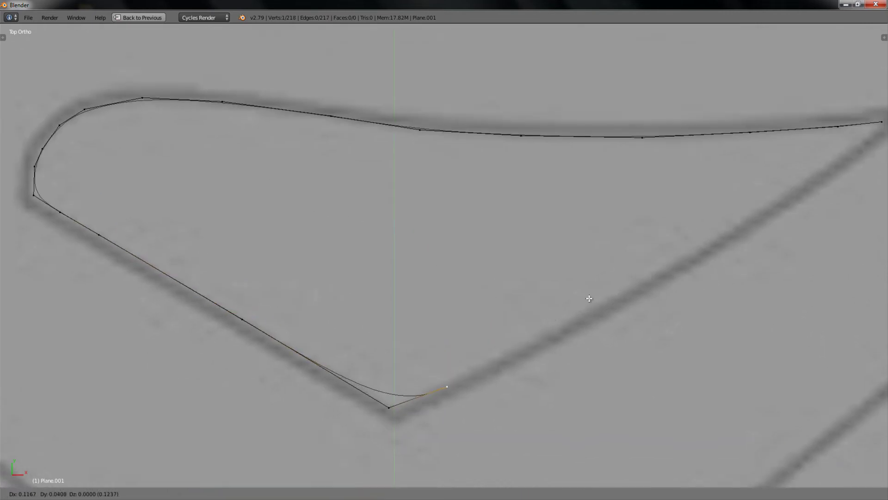
click(589, 298)
scroll(590, 298, down, 2)
scroll(527, 332, up, 2)
key(e)
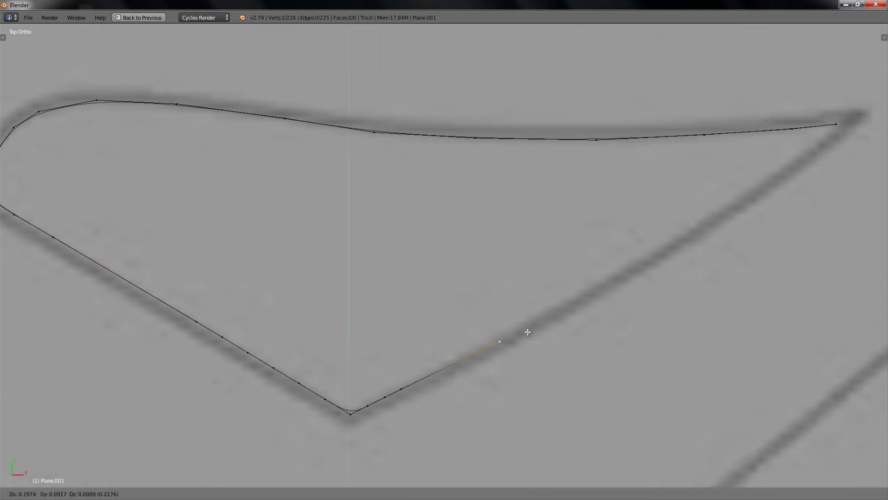
Extend the outline end toward the tip, join it with F, and return to Object Mode.
click(528, 332)
shift+middle_drag(521, 327, 463, 352)
key(e)
click(481, 329)
key(e)
click(532, 290)
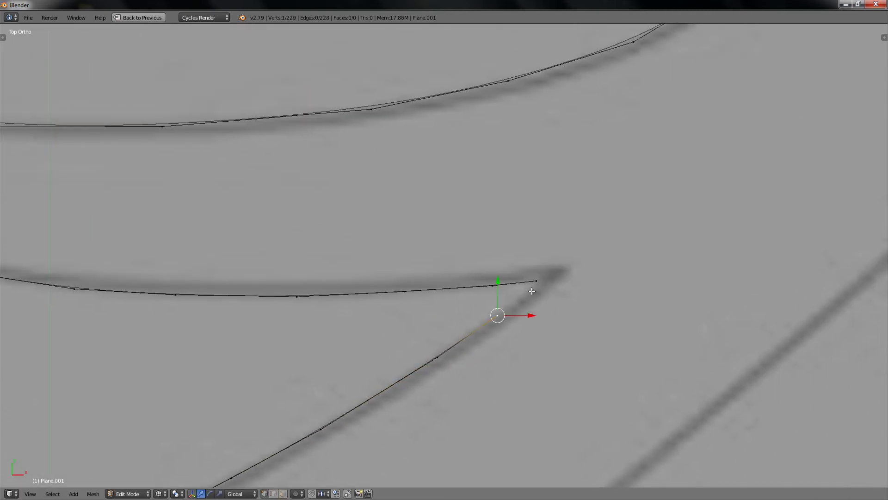
shift+right_click(536, 281)
key(f)
key(a)
key(Tab)
scroll(507, 297, down, 5)
Export the logo model as a COLLADA (.dae) file to the Desktop.
middle_drag(471, 368, 453, 303)
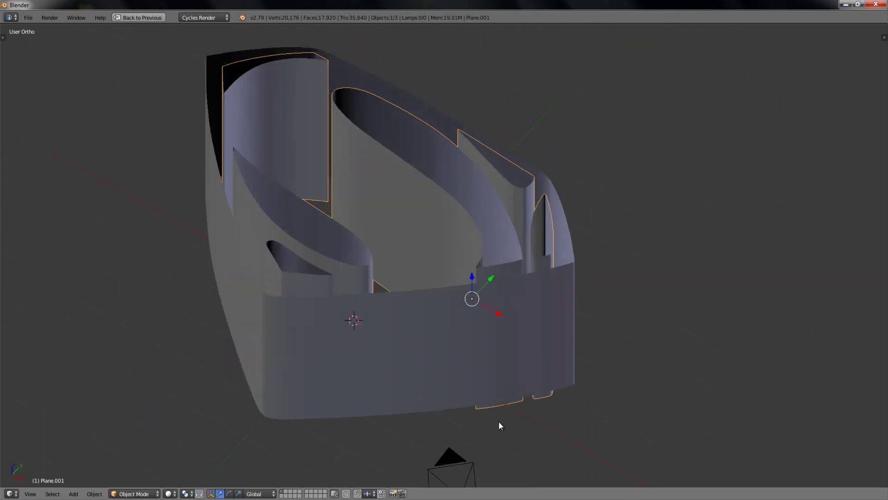
click(28, 17)
click(141, 206)
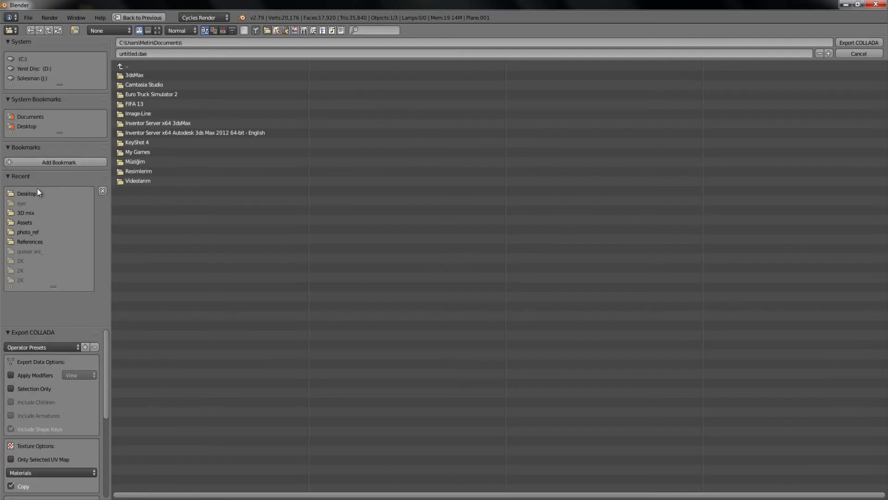
click(37, 193)
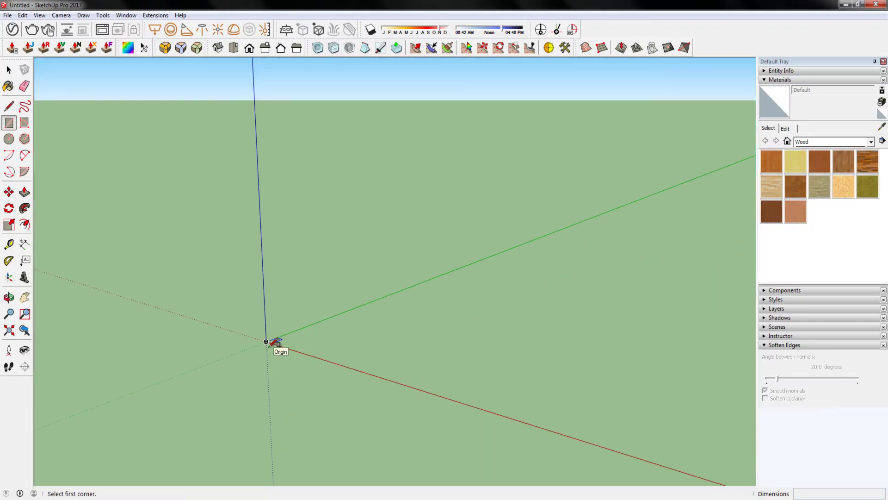
Reverse the rectangle's faces to white and import the logo .dae at the origin.
right_click(377, 234)
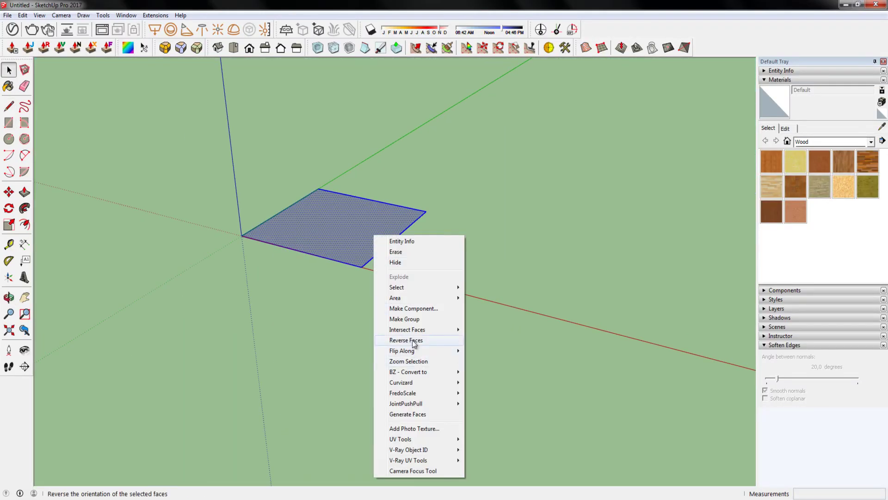
click(412, 340)
middle_drag(412, 340, 450, 353)
click(7, 16)
click(52, 158)
click(372, 283)
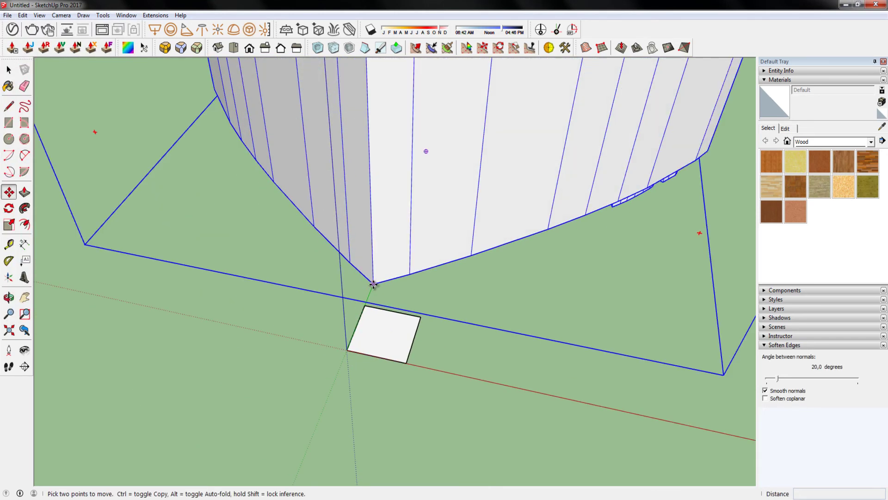
From Top view, scale the logo to 0.18 then 0.75 and move it onto the rectangle.
scroll(387, 337, down, 5)
click(233, 48)
click(61, 15)
click(76, 56)
key(s)
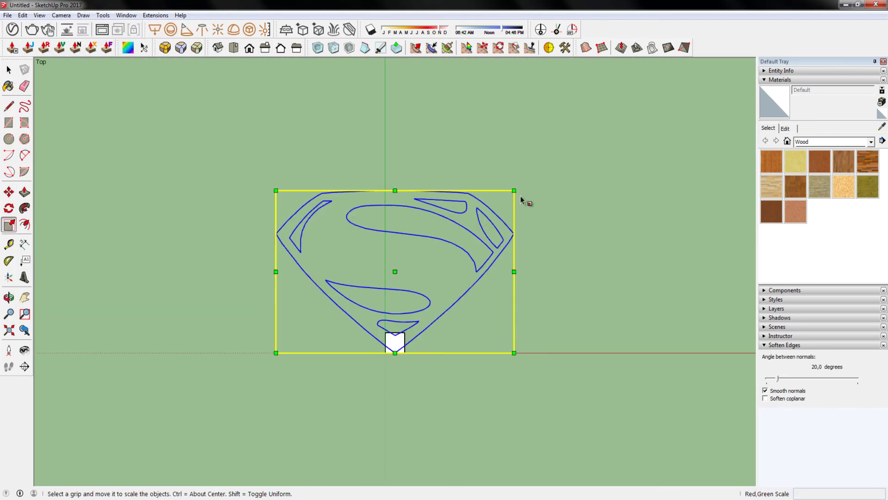
ctrl+drag(521, 194, 413, 252)
scroll(407, 273, up, 1)
key(m)
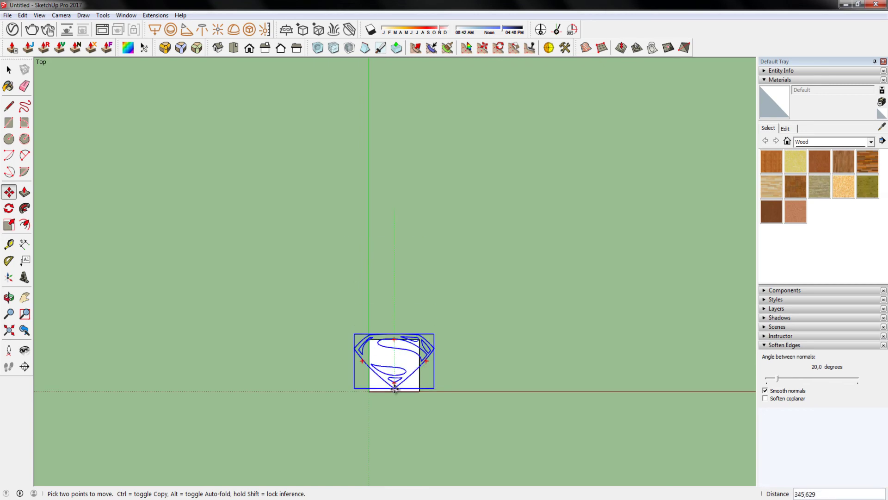
scroll(394, 388, up, 2)
key(s)
ctrl+drag(520, 229, 517, 237)
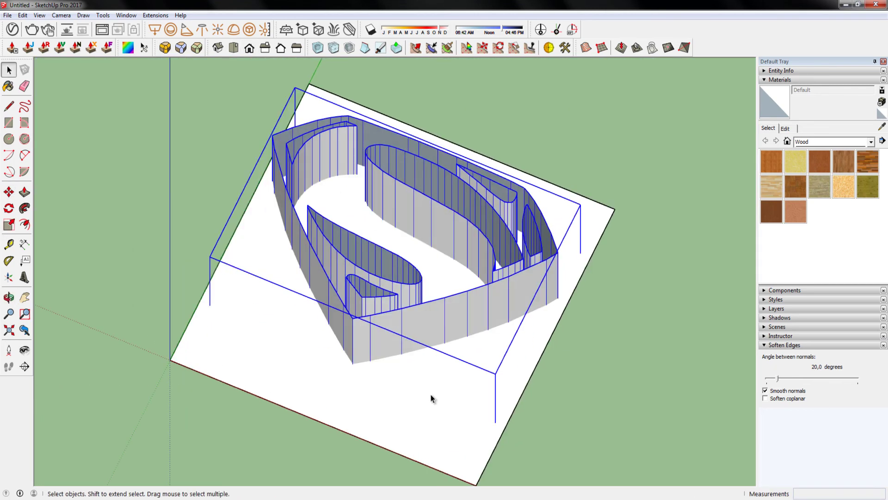
Subdivide and smooth the outer logo walls with 3 iterations.
right_click(432, 392)
mouse_move(546, 253)
middle_down()
mouse_move(509, 265)
mouse_move(413, 327)
middle_up()
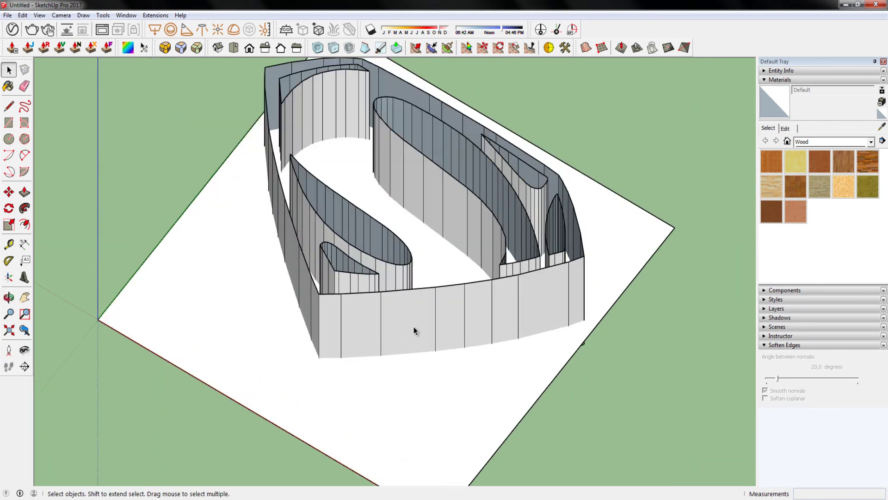
click(413, 327)
scroll(414, 327, up, 3)
click(318, 48)
key(Return)
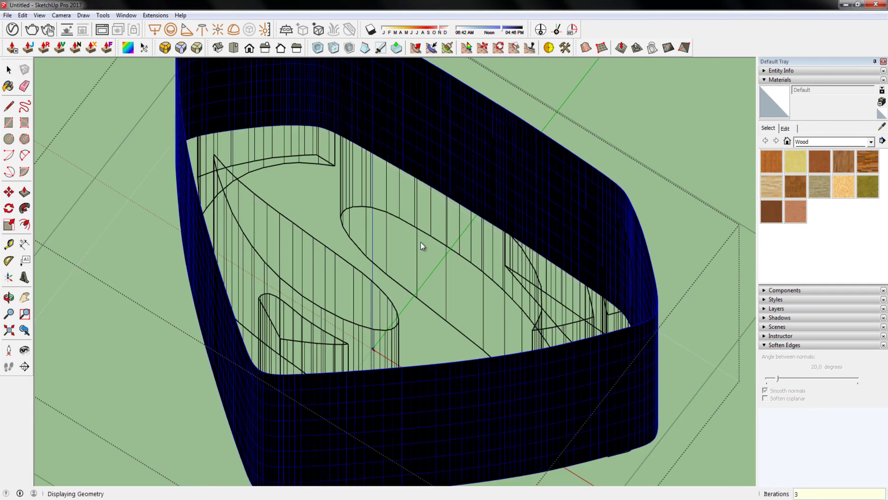
Select the four inner walls and subdivide them with 3 iterations too.
click(471, 215)
shift+click(365, 281)
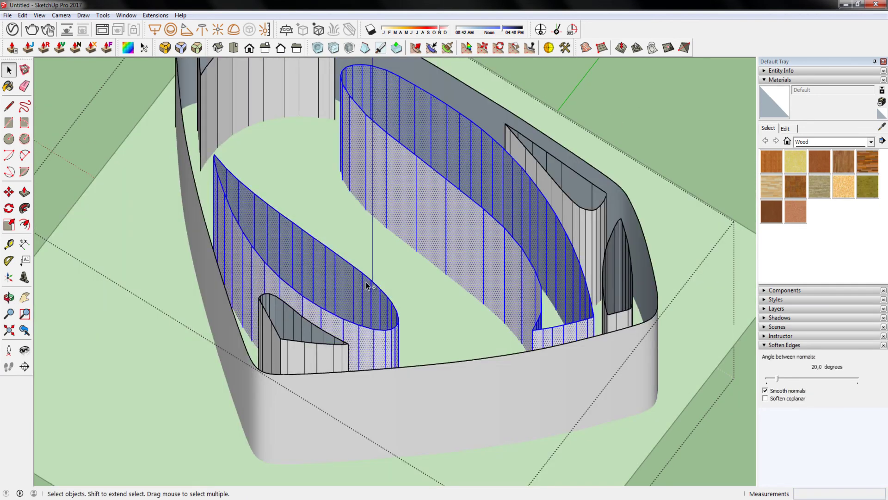
shift+middle_drag(365, 282, 306, 366)
shift+click(557, 371)
shift+click(231, 162)
click(318, 47)
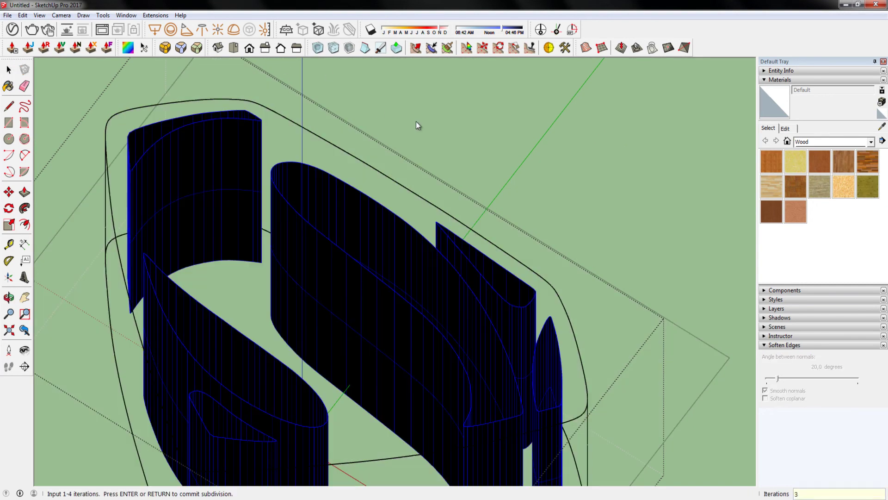
key(Return)
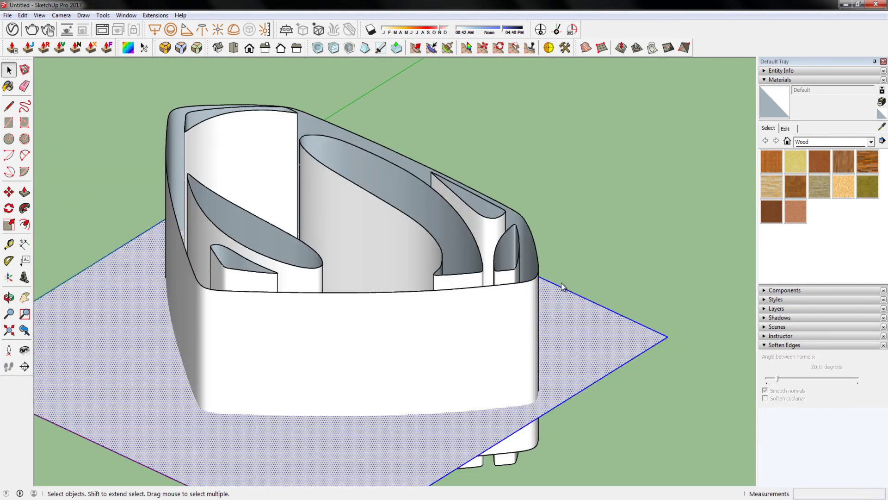
click(519, 293)
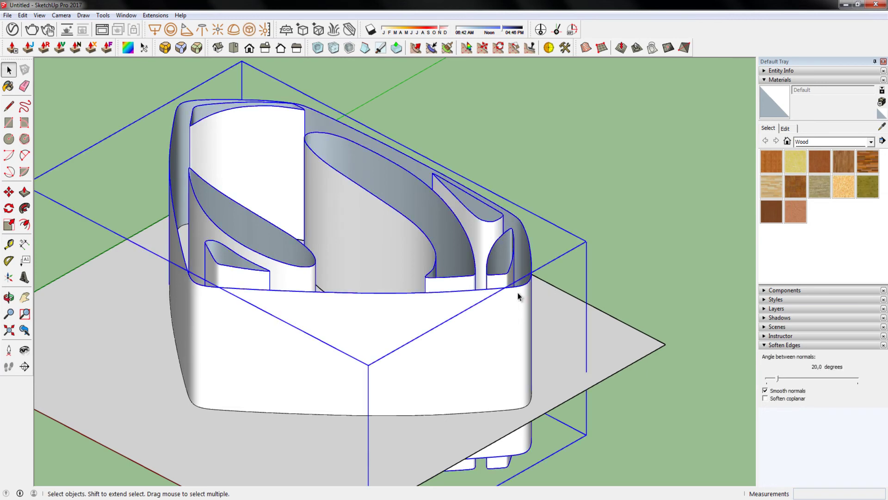
middle_drag(520, 294, 595, 390)
scroll(234, 364, up, 5)
scroll(266, 304, up, 4)
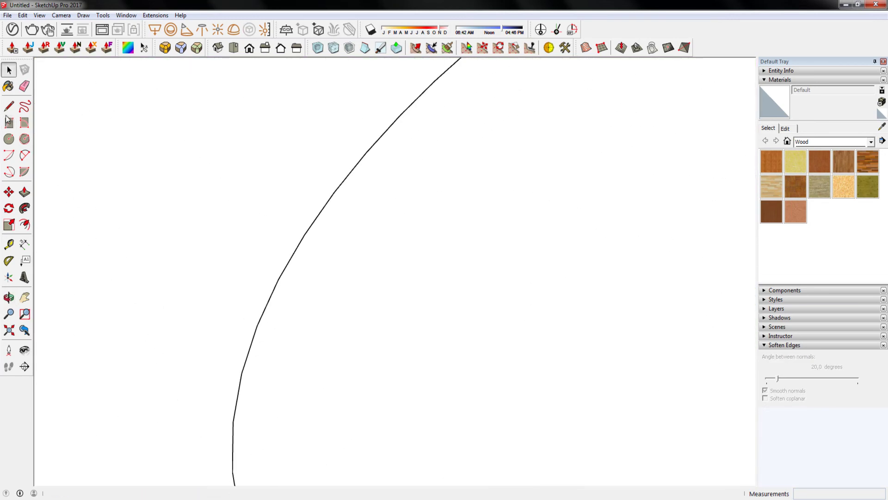
Orbit and zoom to another tip of the logo outline to inspect its gaps.
scroll(250, 345, down, 5)
middle_drag(250, 345, 352, 363)
scroll(250, 176, up, 5)
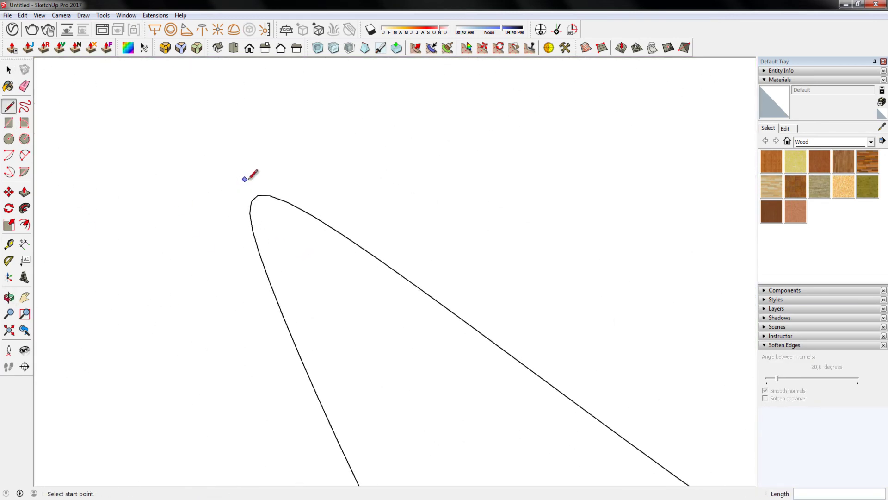
scroll(224, 232, down, 5)
scroll(214, 198, up, 5)
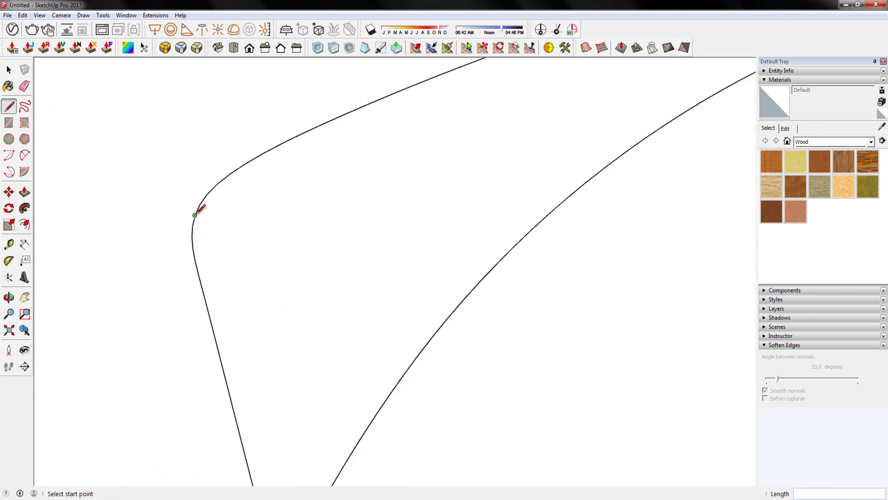
scroll(165, 297, down, 5)
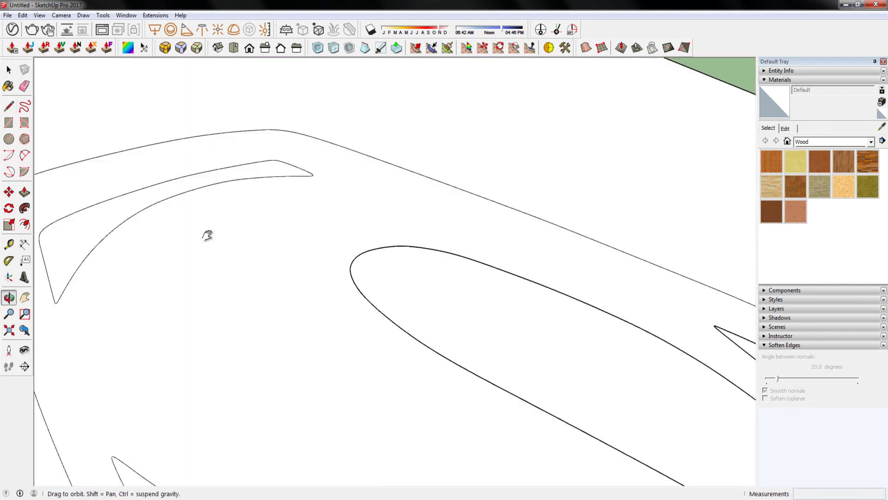
Orbit and zoom to another corner of the outline to check it for gaps.
middle_drag(206, 234, 388, 333)
scroll(388, 333, up, 3)
scroll(324, 346, up, 2)
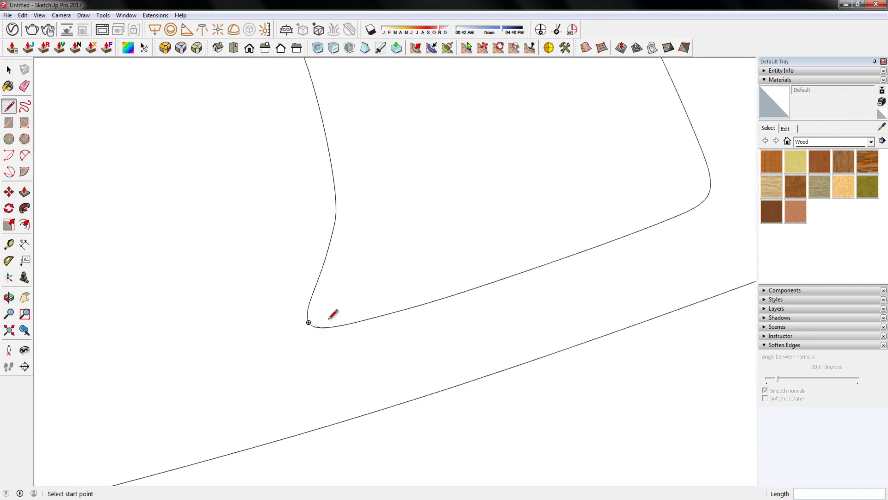
scroll(333, 314, down, 3)
scroll(412, 305, up, 5)
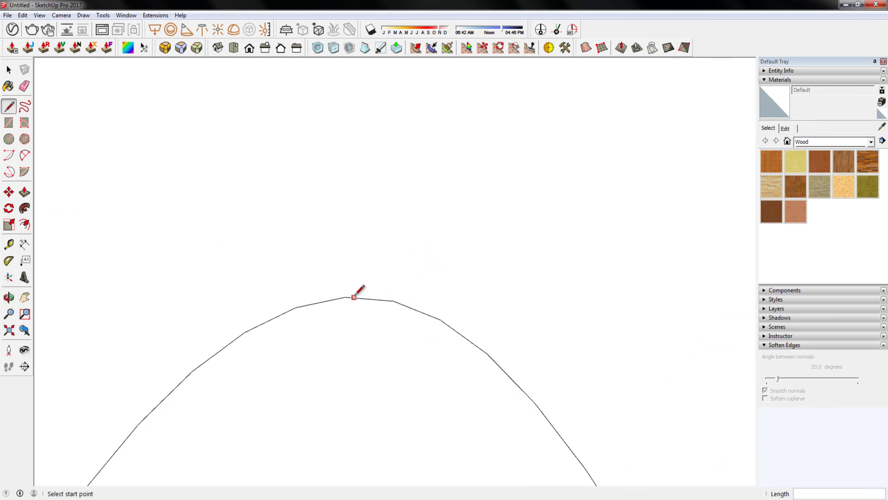
scroll(226, 197, down, 3)
Orbit to a sharp tip of the outline and zoom back out.
middle_drag(226, 198, 264, 192)
scroll(267, 266, up, 4)
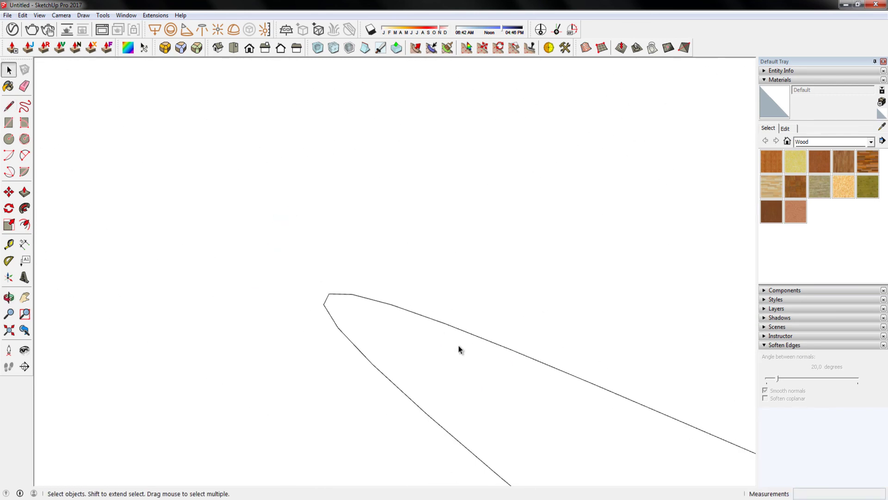
scroll(455, 356, down, 3)
scroll(496, 329, down, 3)
scroll(277, 370, down, 2)
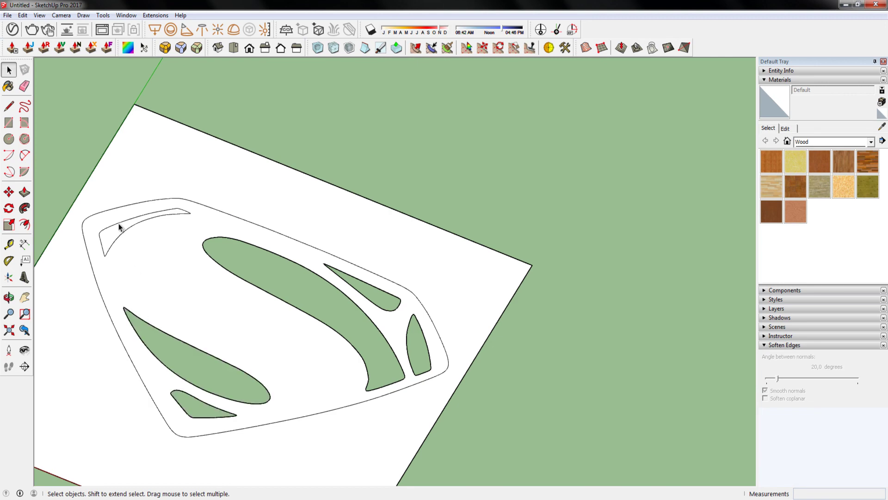
Delete the face surrounding the logo and the leftover rectangle edges.
click(149, 143)
key(Delete)
scroll(502, 456, down, 3)
drag(476, 411, 352, 355)
key(Delete)
scroll(352, 355, up, 3)
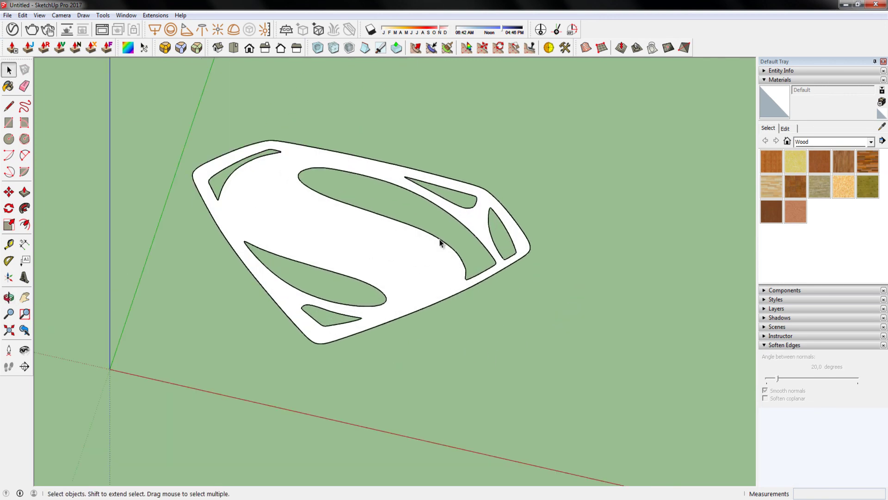
Push/Pull the flat logo into a thick solid and select all of it.
click(24, 191)
click(341, 234)
click(345, 231)
key(ctrl+a)
Soften the logo's edges at 25.6° with Soften coplanar, then view it from the top.
click(765, 399)
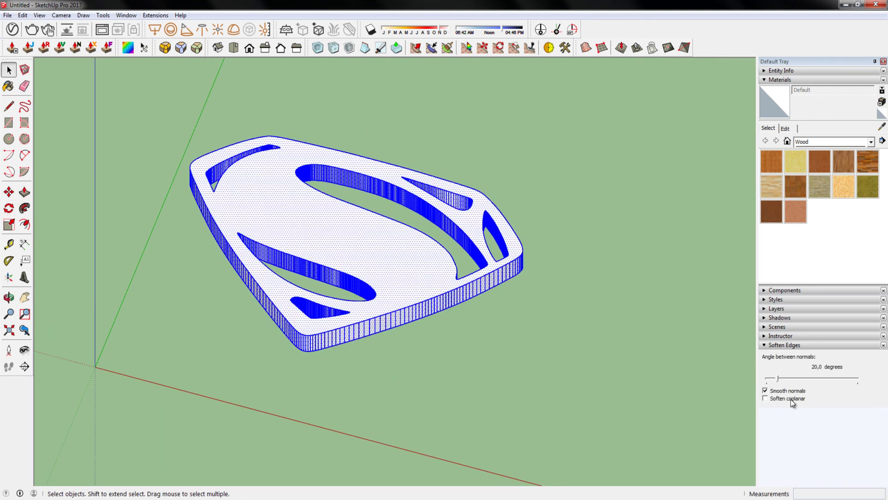
drag(777, 378, 782, 382)
click(352, 134)
key(t)
key(o)
scroll(412, 155, up, 3)
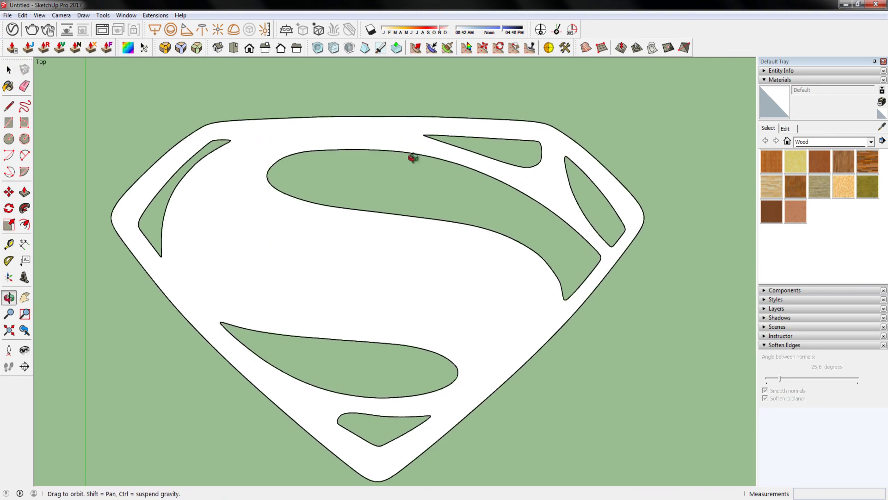